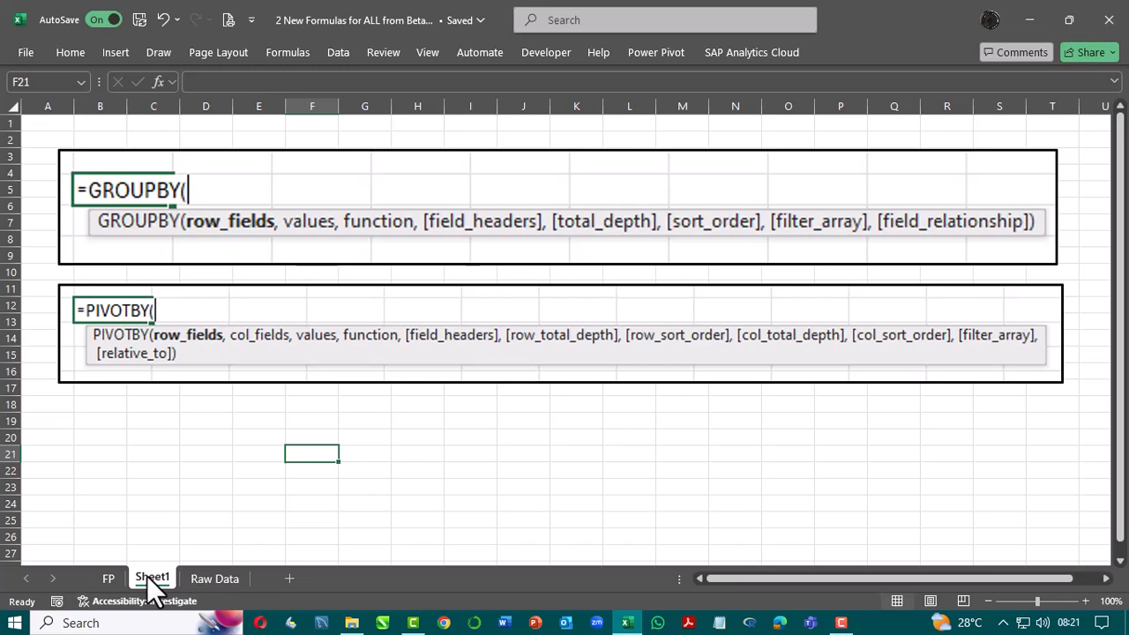
# Step: Start a GROUPBY formula in cell J2 of the Raw Data sheet and move its argument hint clear of the cell
pyautogui.click(198, 575)
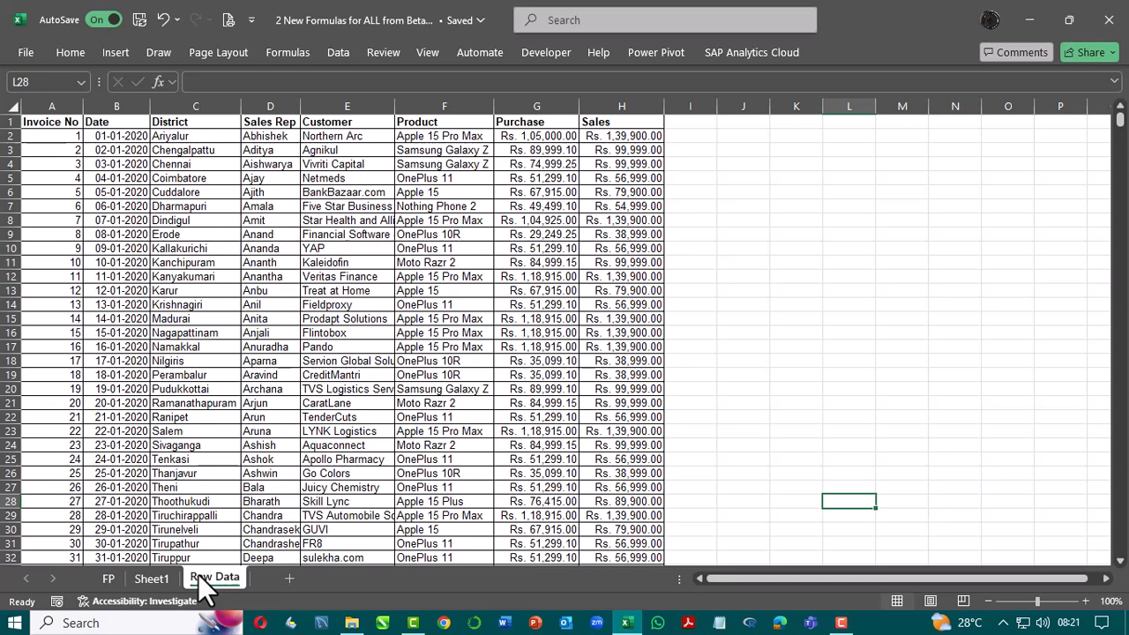
pyautogui.click(732, 133)
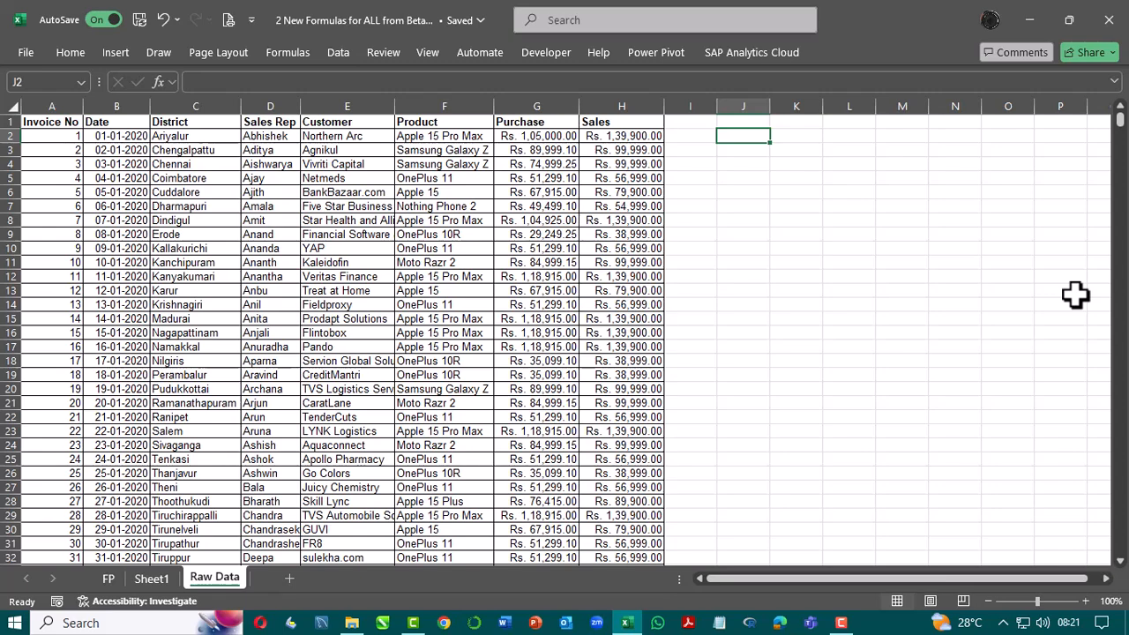
pyautogui.write('=grou')
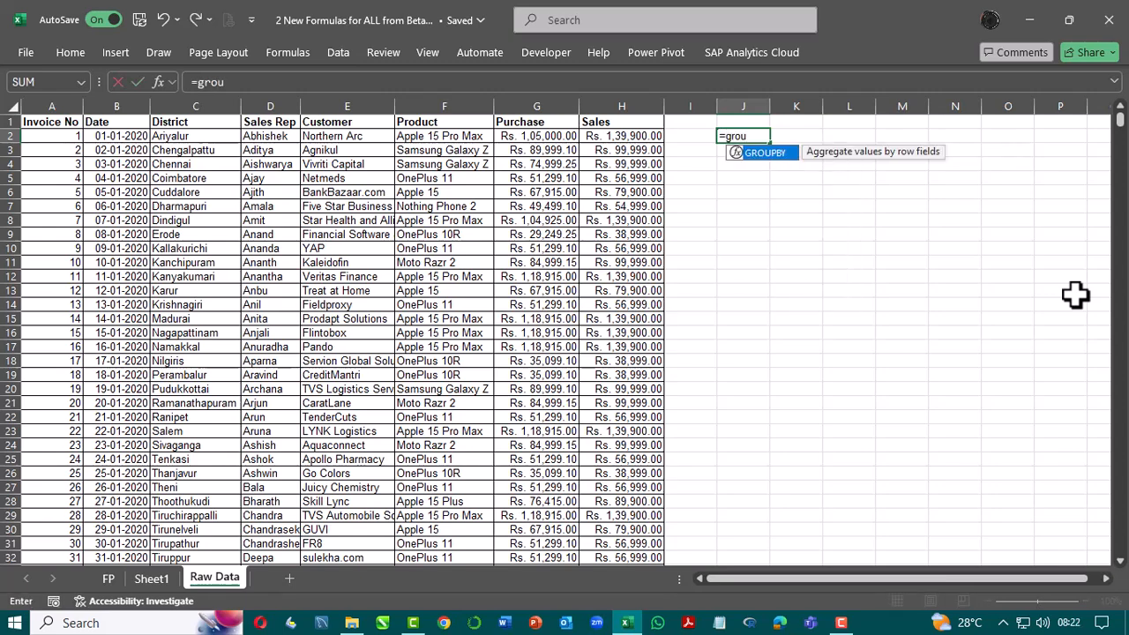
pyautogui.press('Tab')
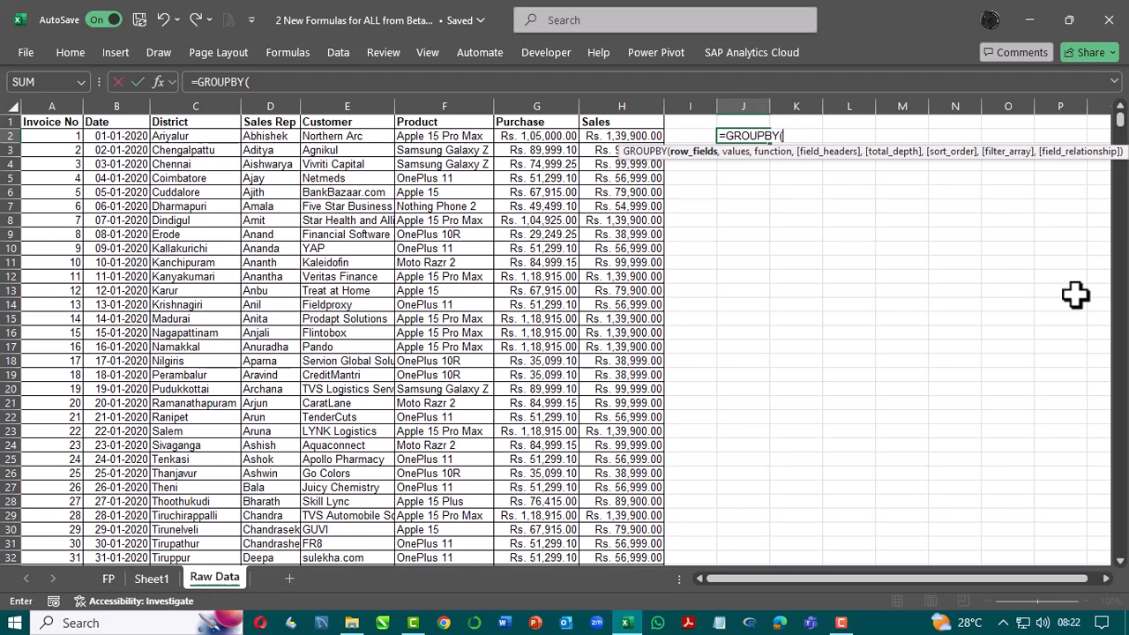
pyautogui.moveTo(1117, 147); pyautogui.dragTo(904, 209)
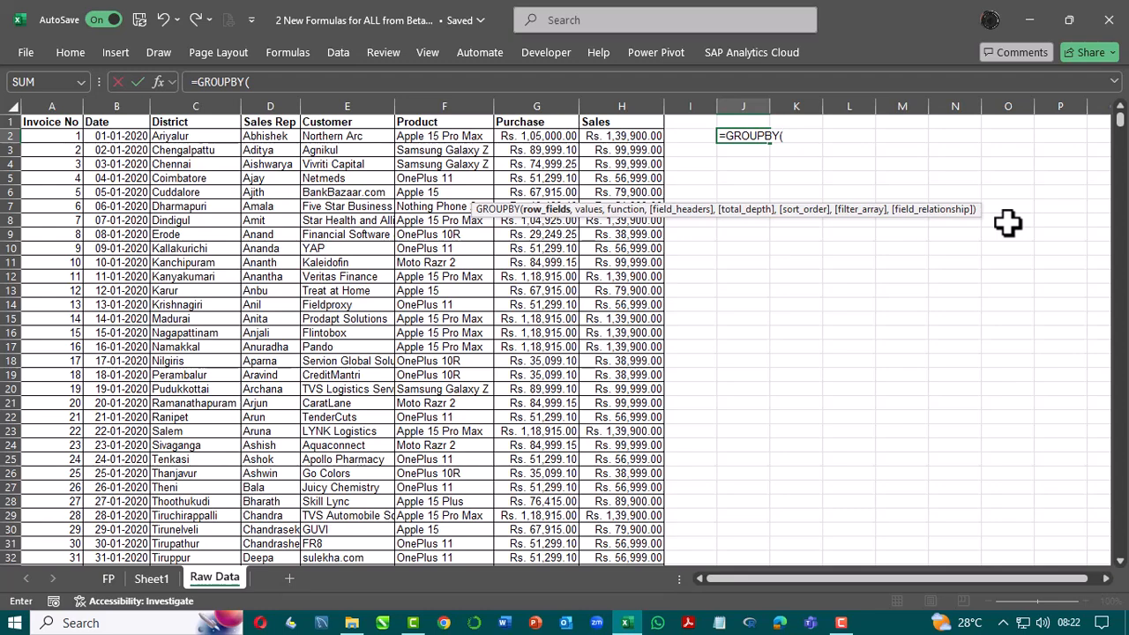
# Step: Set the formula's row fields to the Customer and Product columns including headers, E1:F3532
pyautogui.press('Left')
pyautogui.press('Left')
pyautogui.press('Left')
pyautogui.press('Left')
pyautogui.press('Left')
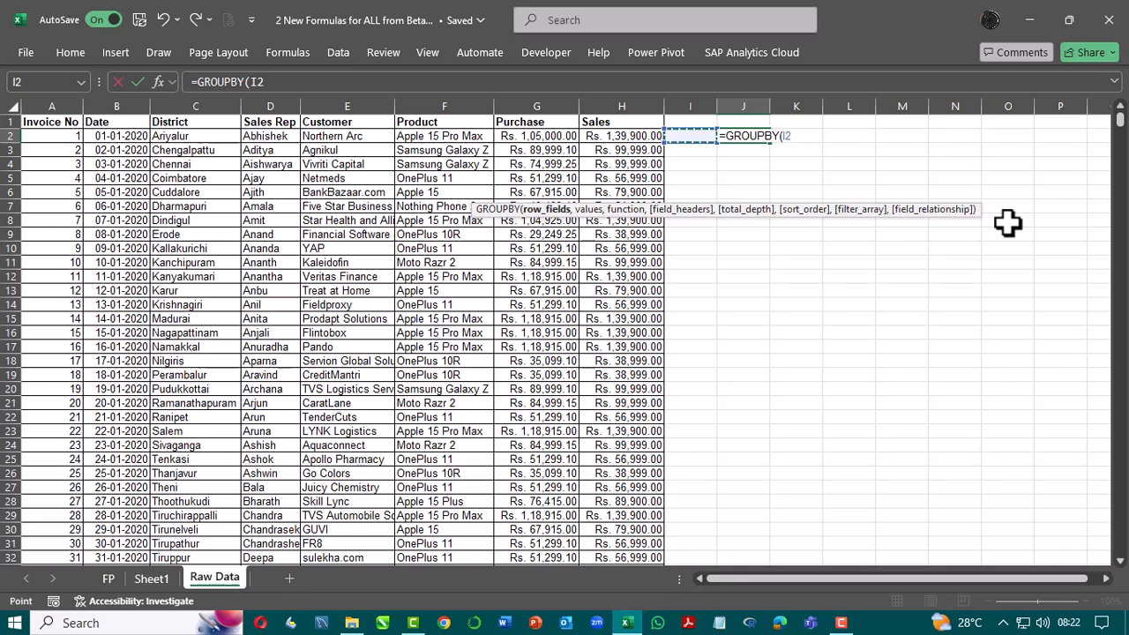
pyautogui.press('Up')
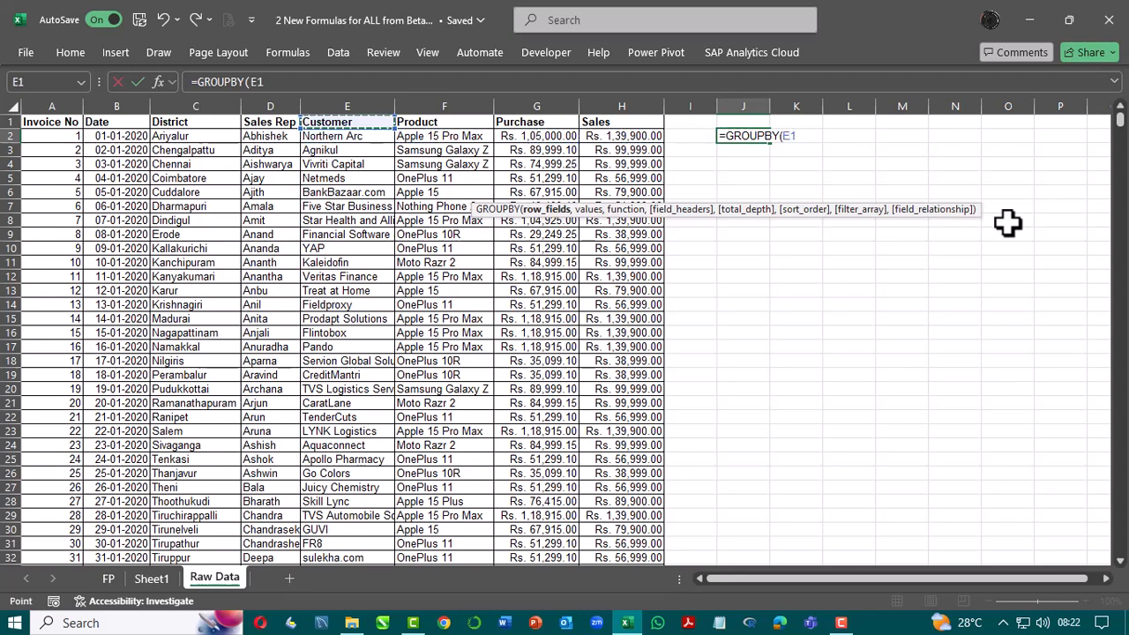
pyautogui.hotkey('shift', 'Right')
pyautogui.hotkey('shift', 'Right')
pyautogui.hotkey('shift', 'Right')
pyautogui.hotkey('ctrl', 'shift', 'Down')
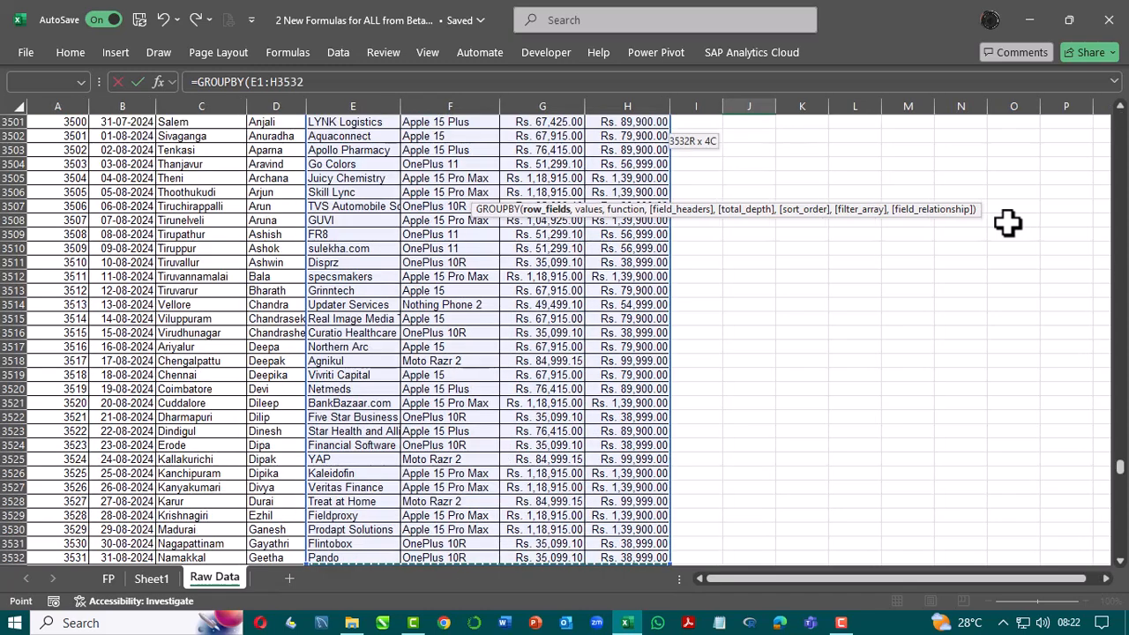
pyautogui.hotkey('shift', 'Left')
pyautogui.hotkey('shift', 'Left')
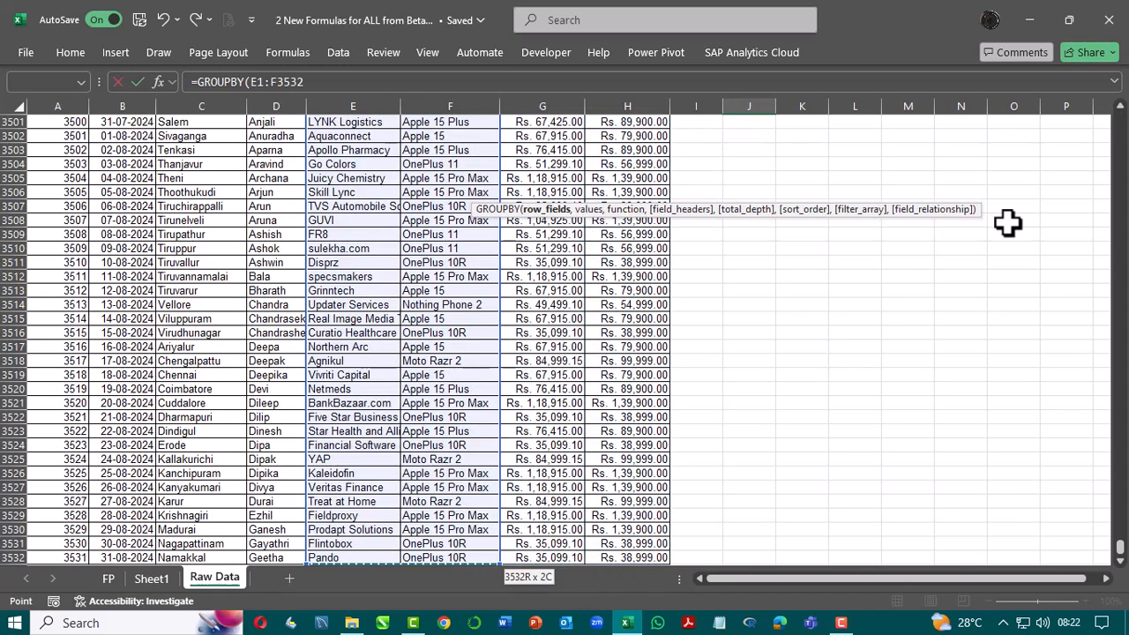
pyautogui.write(',')
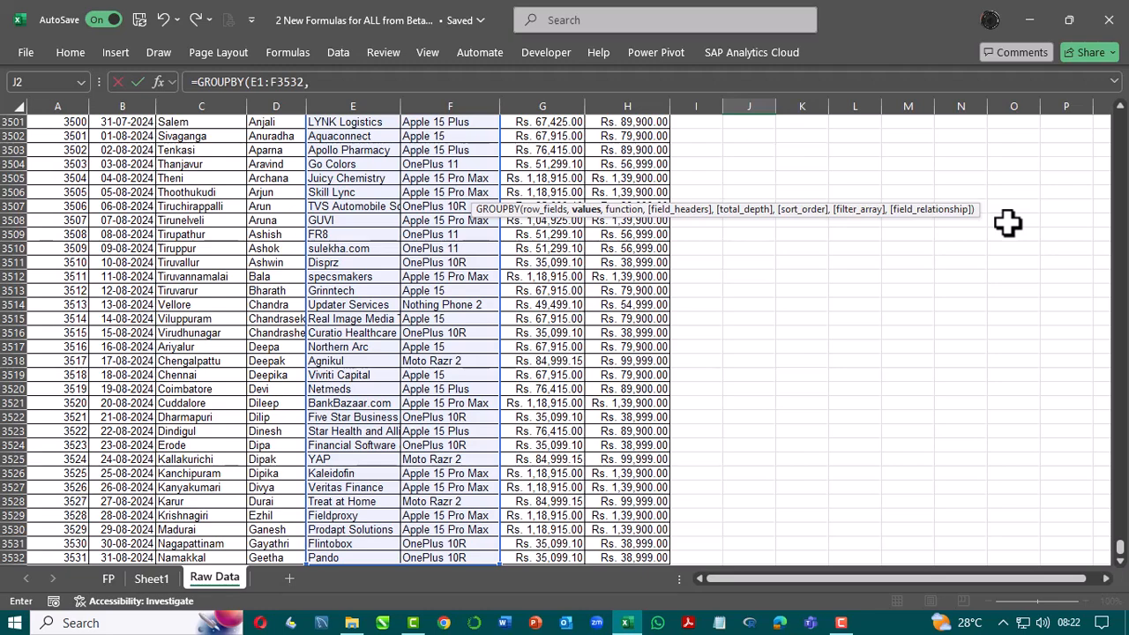
# Step: Set the formula's values argument to the Sales column including its header, H1:H3532
pyautogui.press('Up')
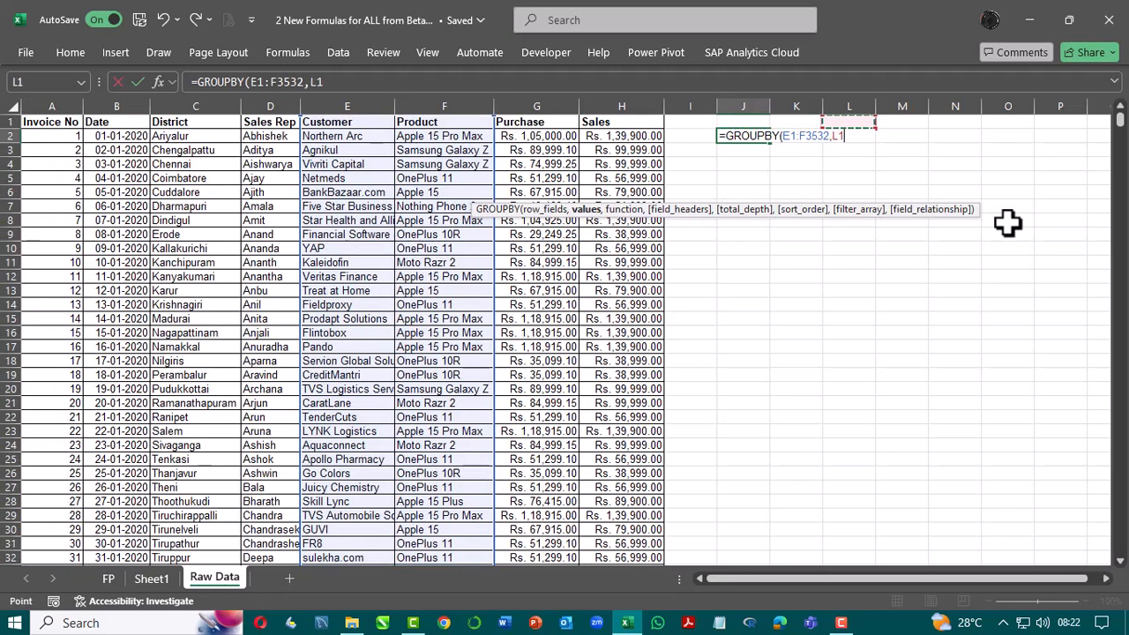
pyautogui.press('Left')
pyautogui.press('Left')
pyautogui.press('Left')
pyautogui.press('Right')
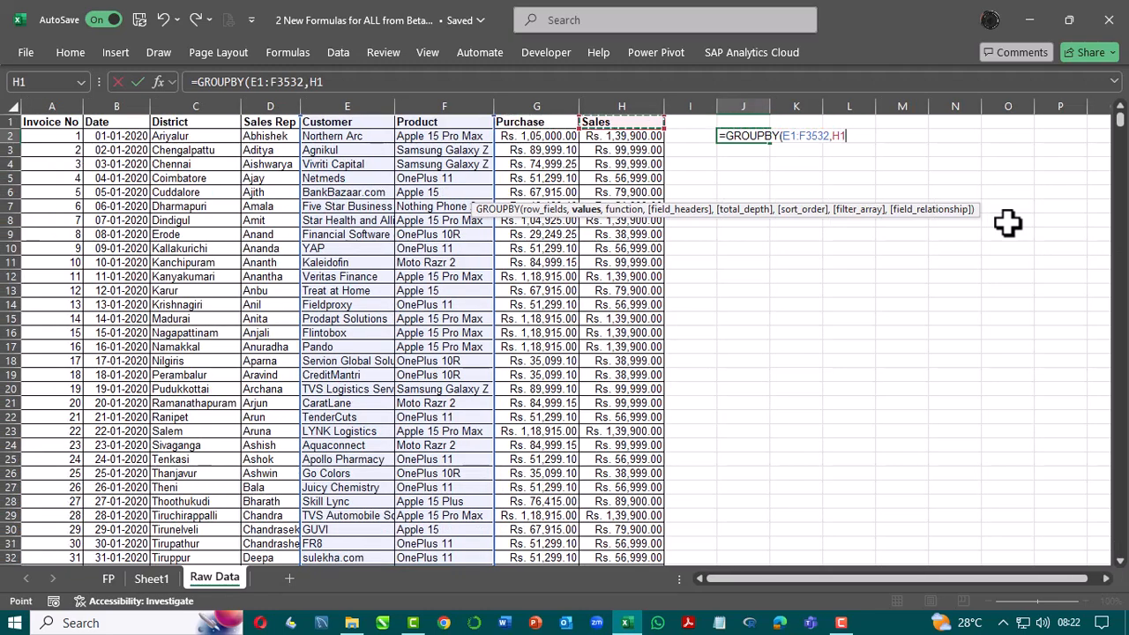
pyautogui.hotkey('ctrl', 'shift', 'Down')
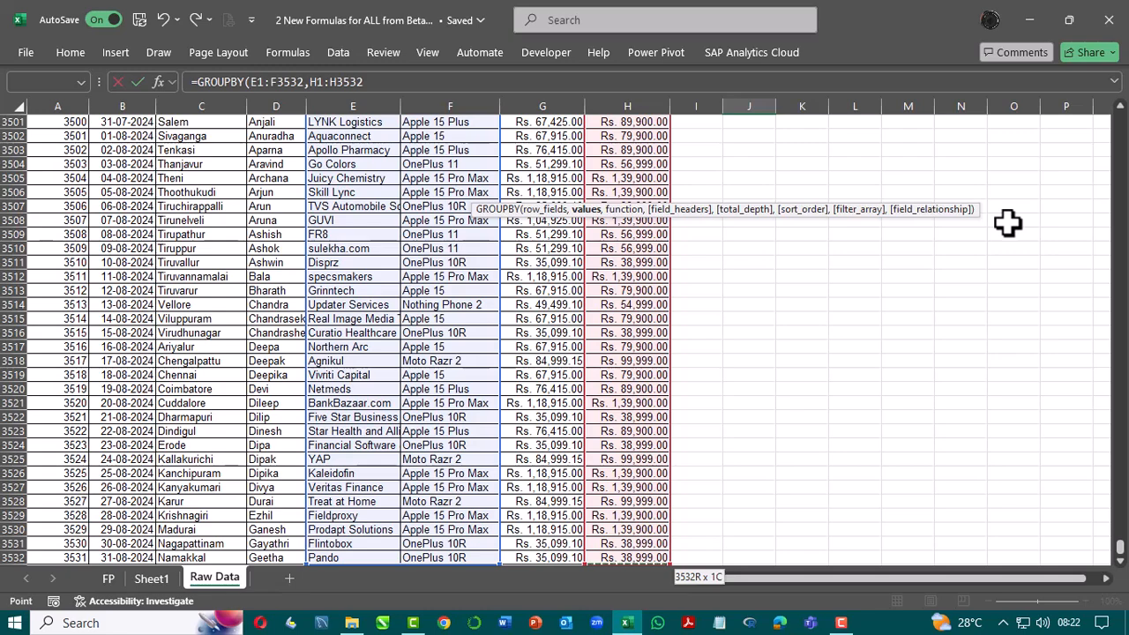
pyautogui.write(',')
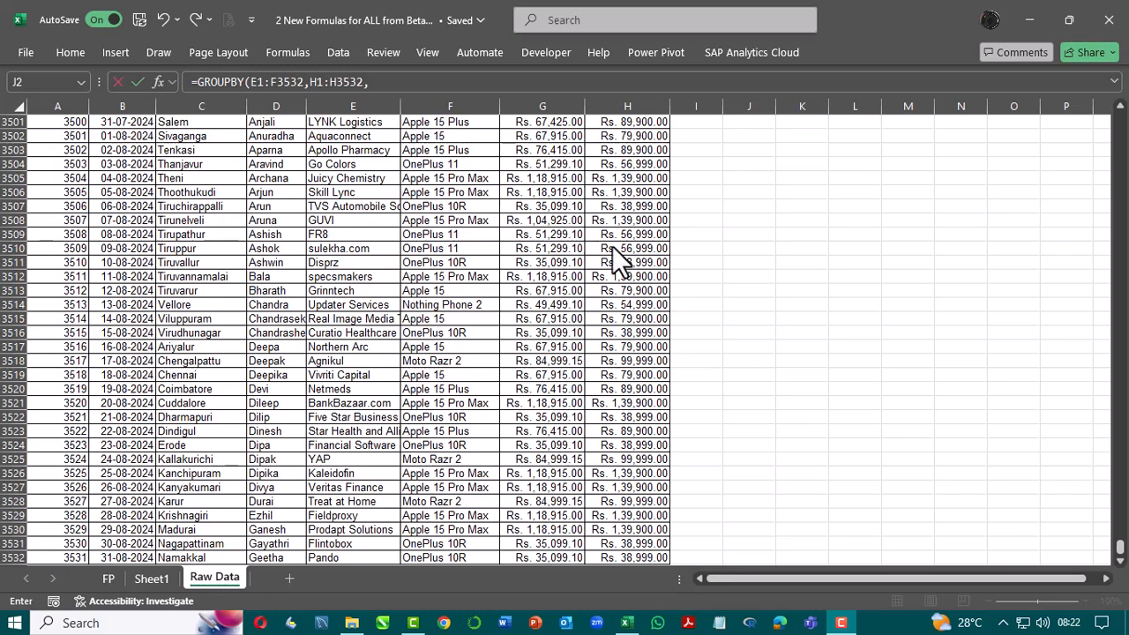
# Step: Choose SUM as the aggregation function of the GROUPBY formula
pyautogui.click(403, 82)
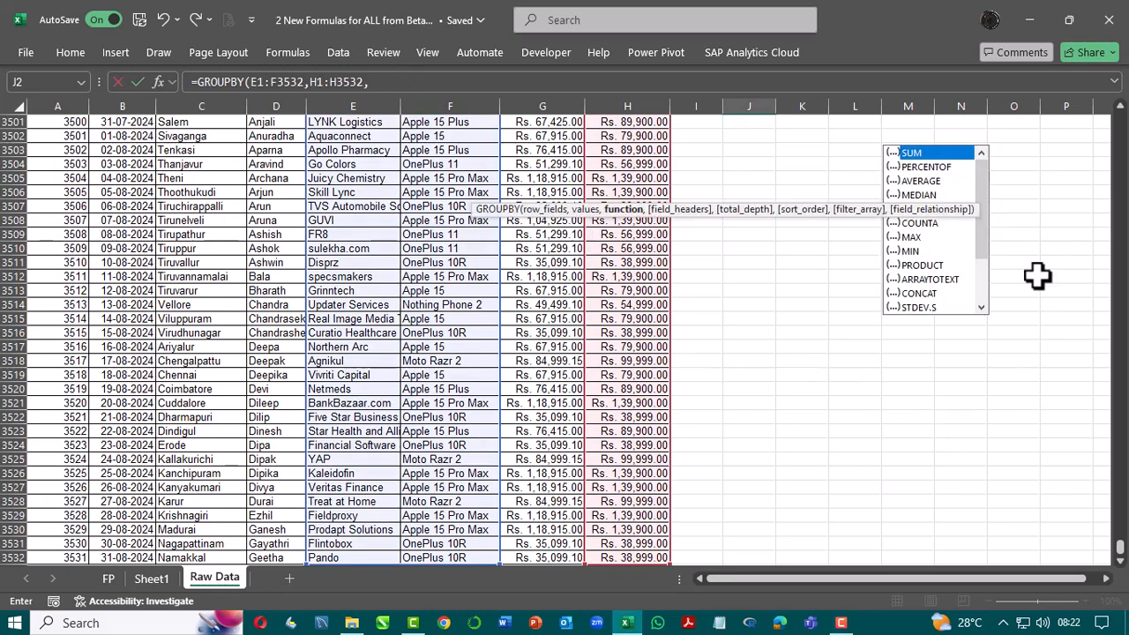
pyautogui.moveTo(982, 170)
pyautogui.mouseDown()
pyautogui.moveTo(986, 286)
pyautogui.moveTo(988, 167)
pyautogui.mouseUp()
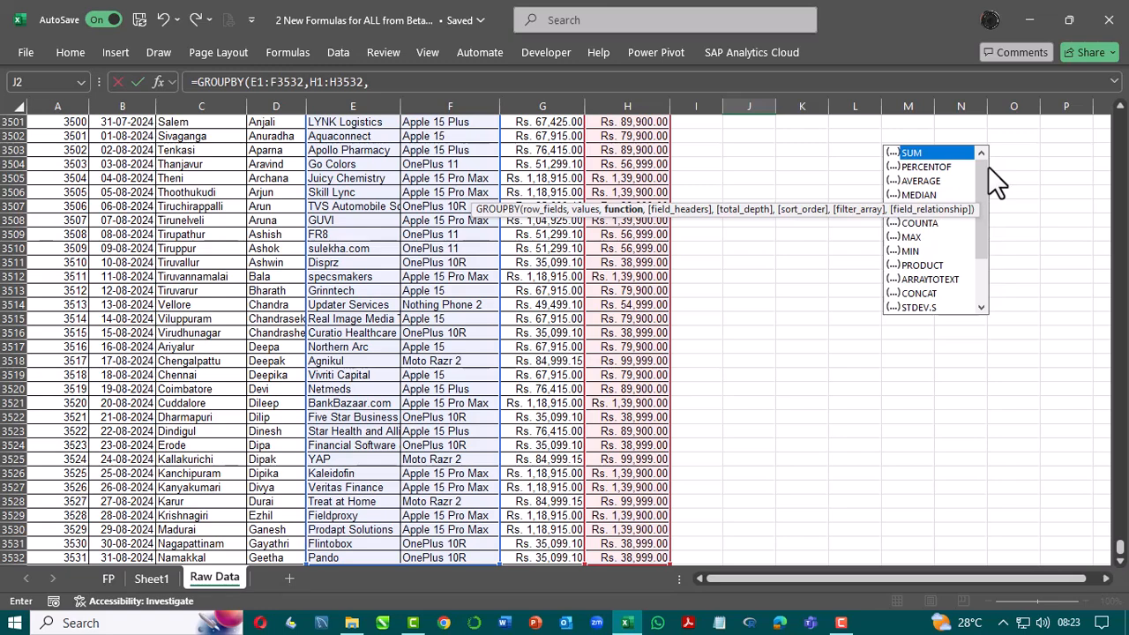
pyautogui.press('Tab')
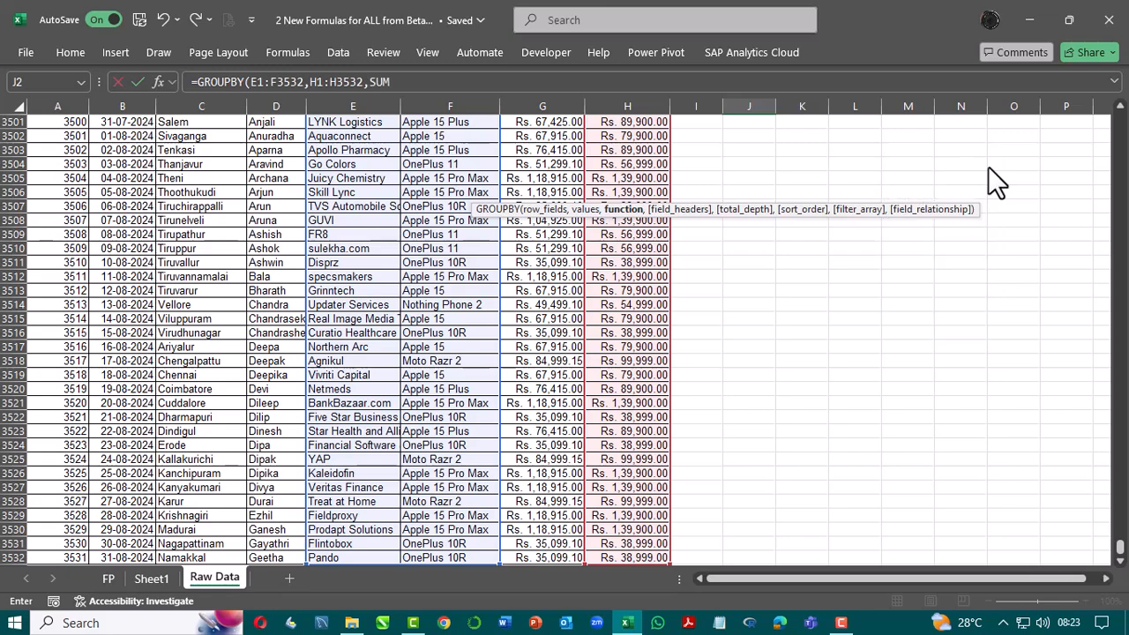
pyautogui.write(',')
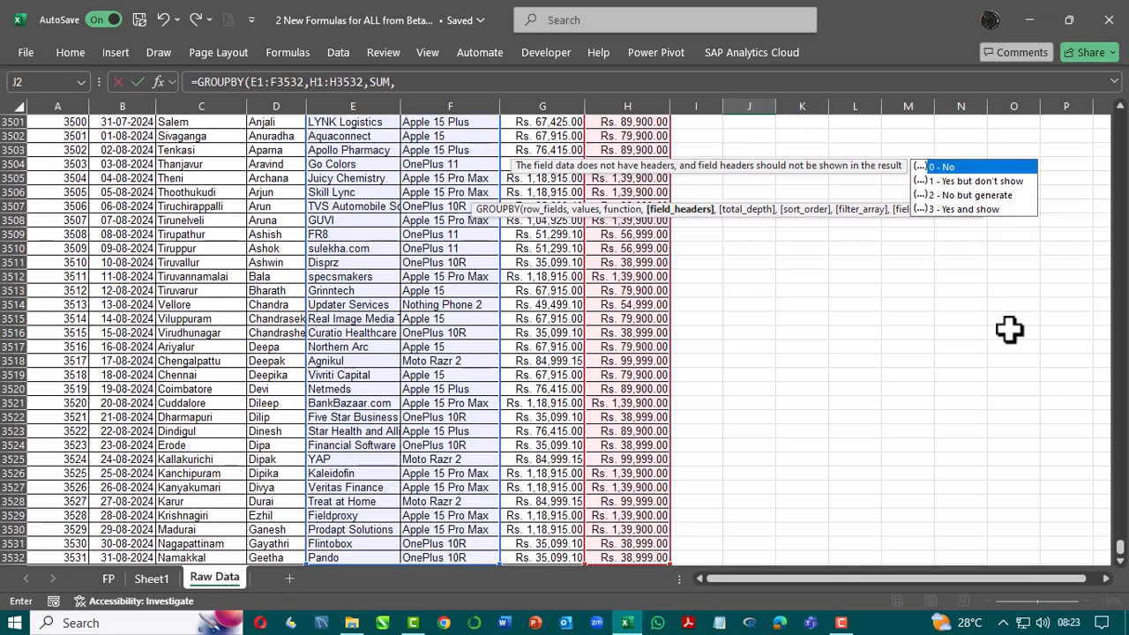
# Step: Set the field headers argument to 3 - Yes and show
pyautogui.press('Down')
pyautogui.press('Down')
pyautogui.press('Down')
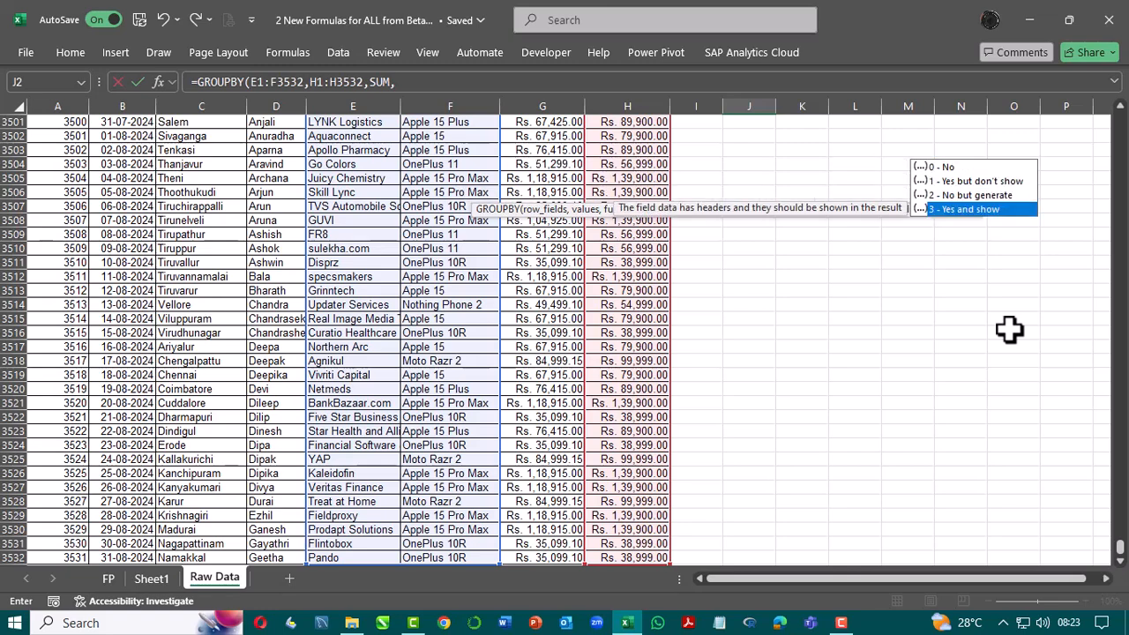
pyautogui.press('Tab')
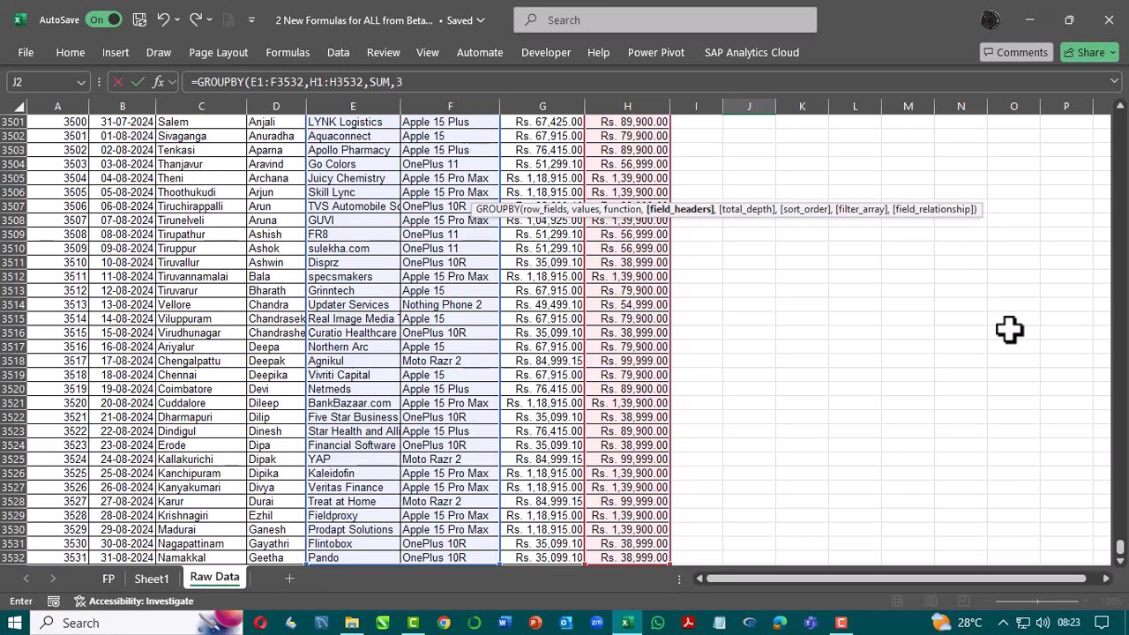
pyautogui.write(',')
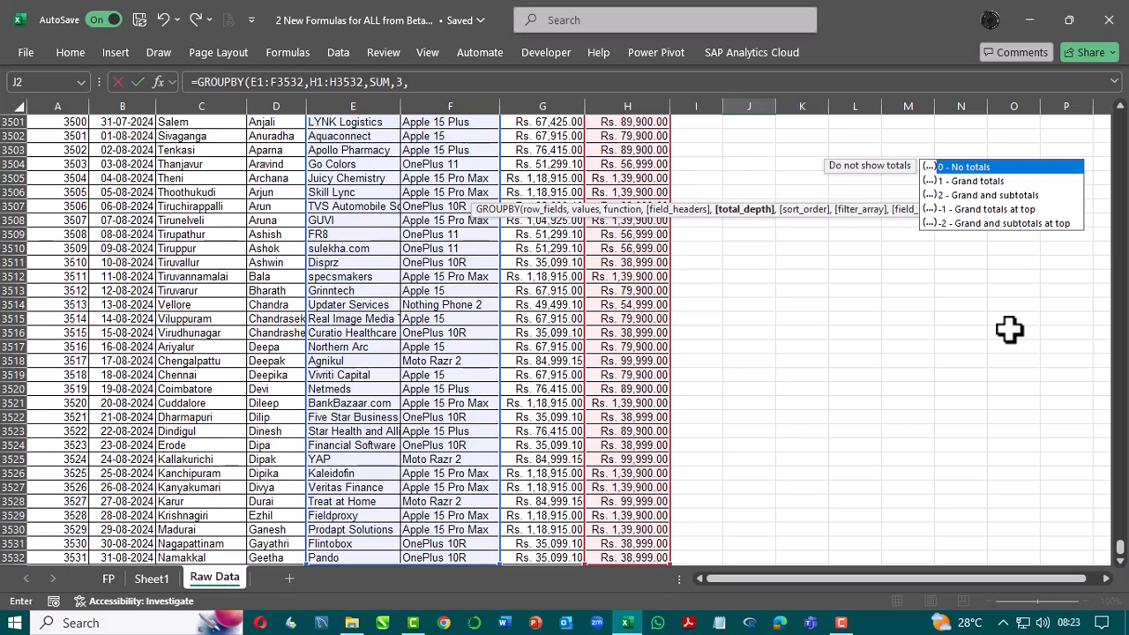
# Step: Leave the total depth argument empty, set the sort order to 1, and enter the formula
pyautogui.write(',')
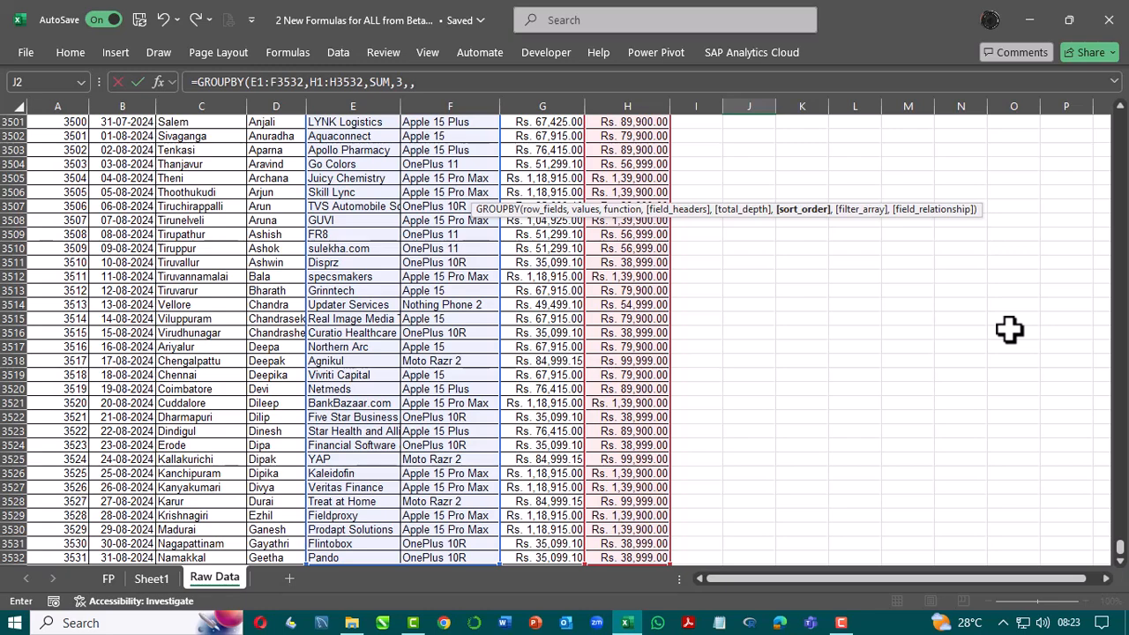
pyautogui.write('1')
pyautogui.press('Return')
pyautogui.scroll(1, 951, 373)
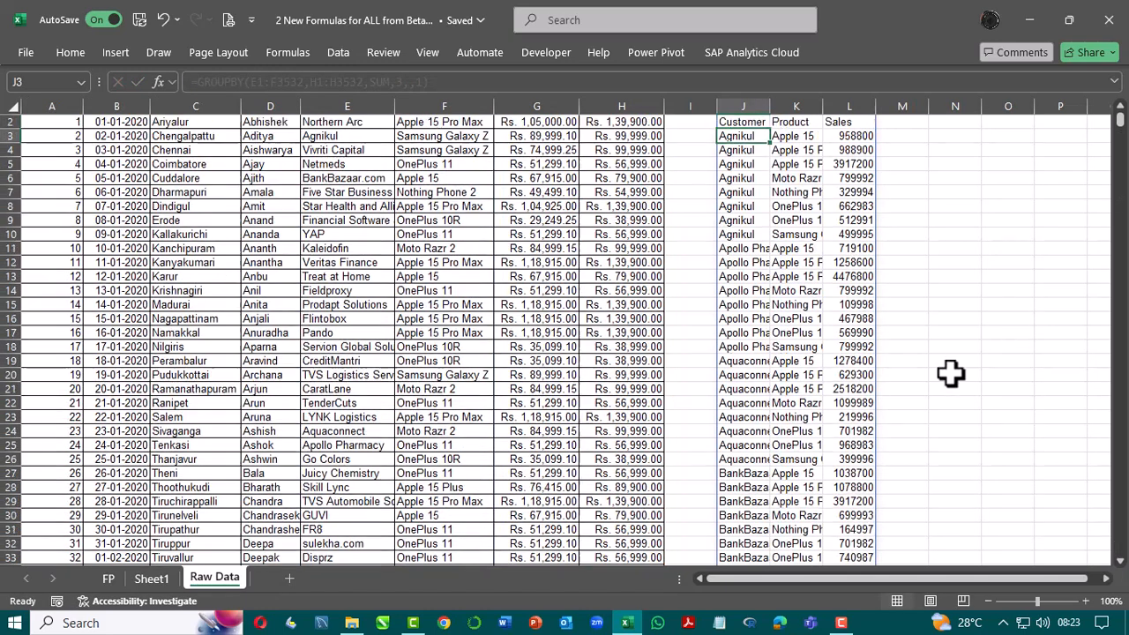
# Step: AutoFit the widths of columns J to L to the whole GROUPBY result
pyautogui.scroll(1, 951, 373)
pyautogui.press('Up')
pyautogui.hotkey('ctrl', 'shift', 'Right')
pyautogui.hotkey('ctrl', 'shift', 'Down')
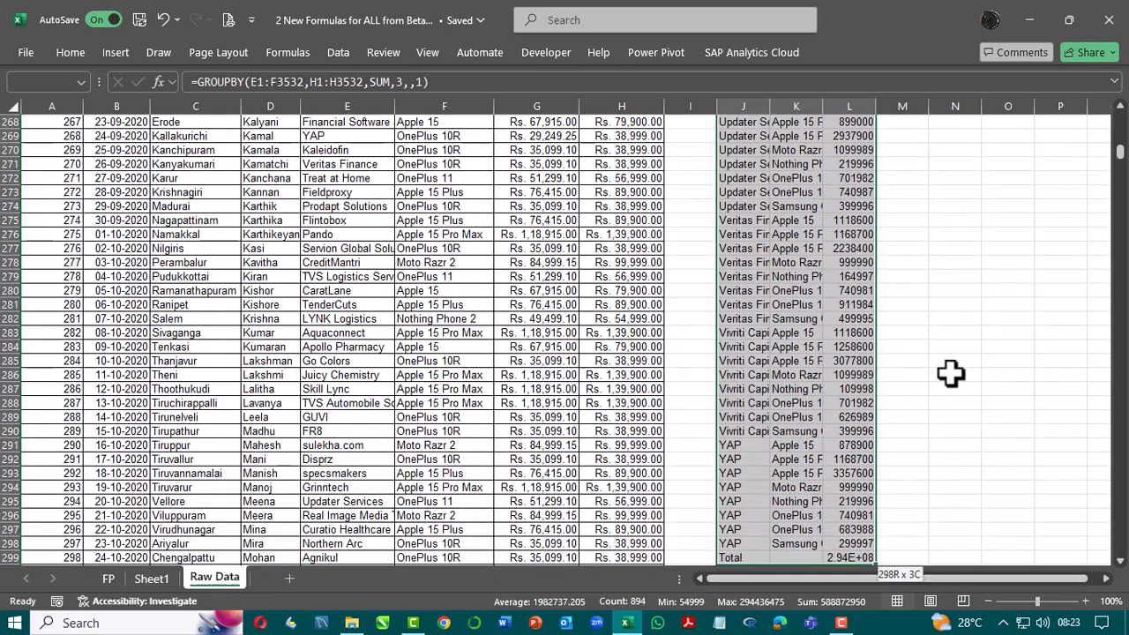
pyautogui.hotkey('ctrl', 'BackSpace')
pyautogui.hotkey('alt', 'h')
pyautogui.press('o')
pyautogui.press('i')
pyautogui.press('Up')
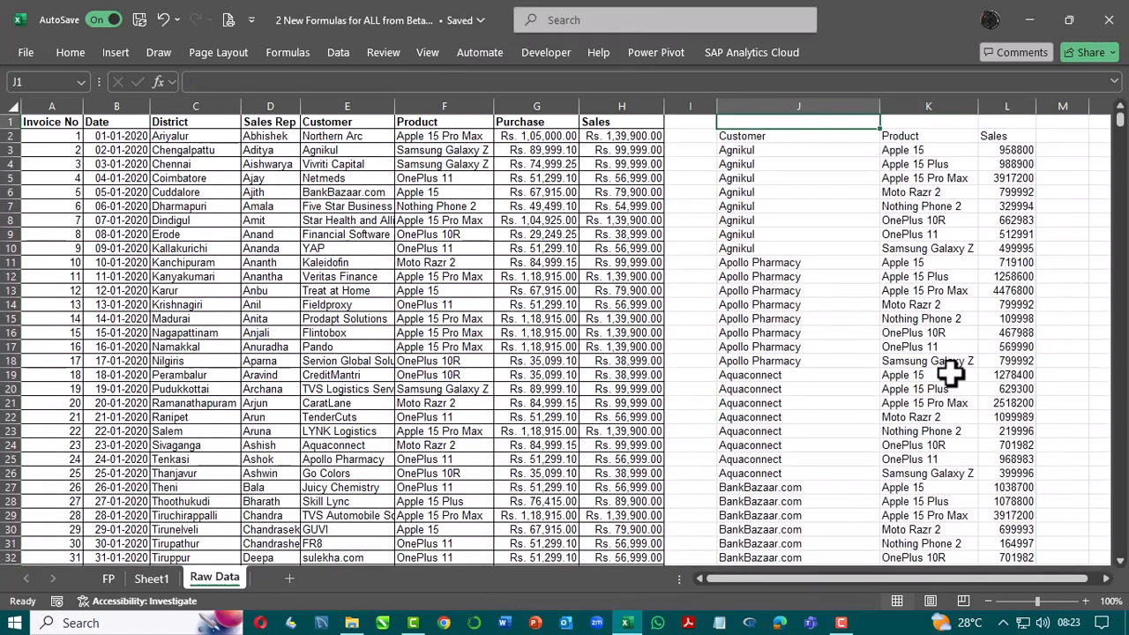
pyautogui.press('Down')
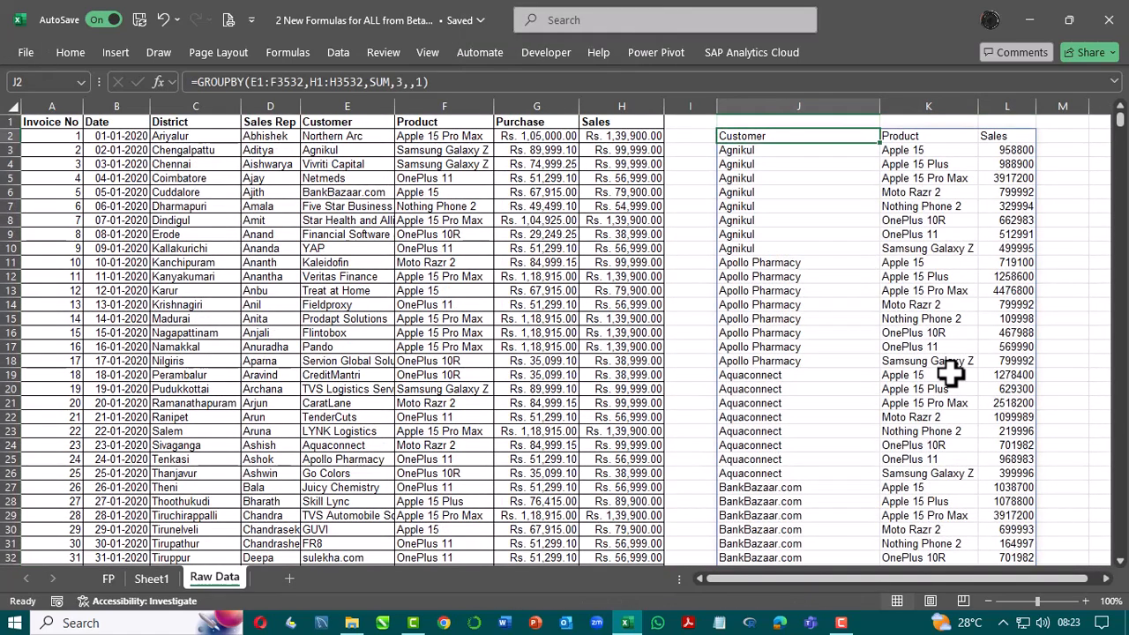
pyautogui.press('F2')
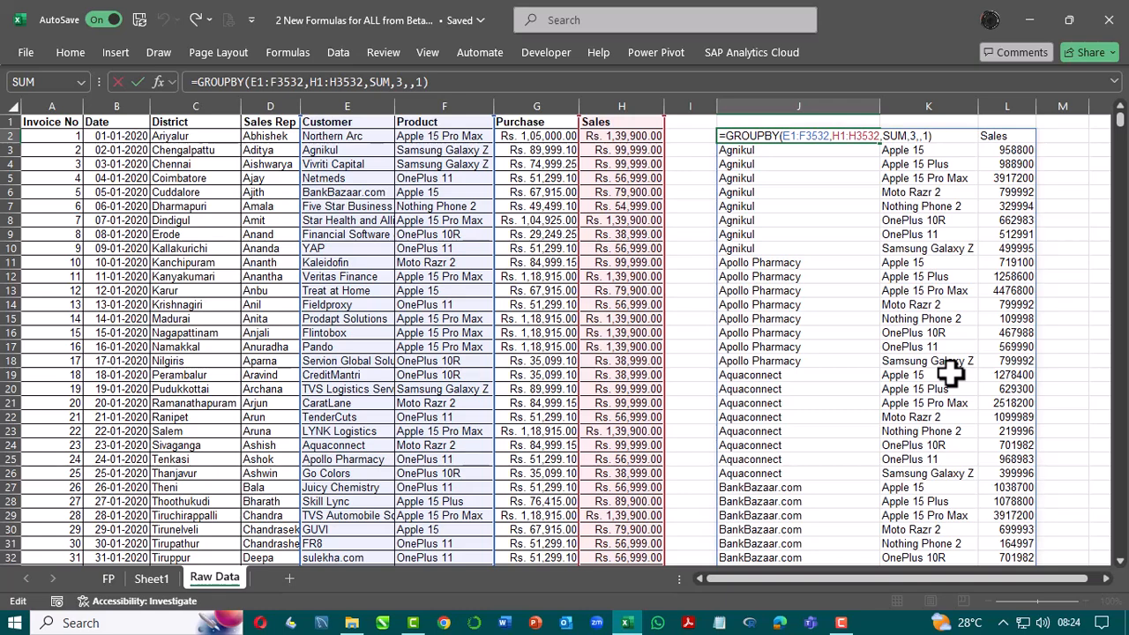
pyautogui.press('Return')
pyautogui.press('Up')
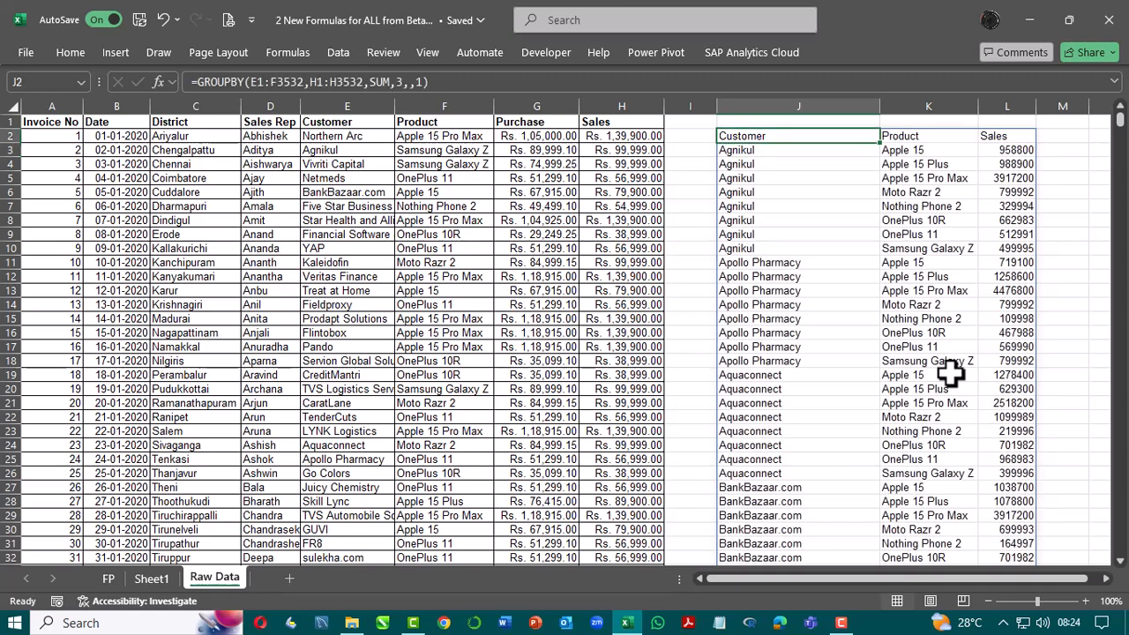
# Step: Replace the SUM function with AVERAGE in the GROUPBY formula in cell J2
pyautogui.press('F2')
pyautogui.press('Left')
pyautogui.press('Left')
pyautogui.press('Left')
pyautogui.press('Left')
pyautogui.press('Left')
pyautogui.press('Left')
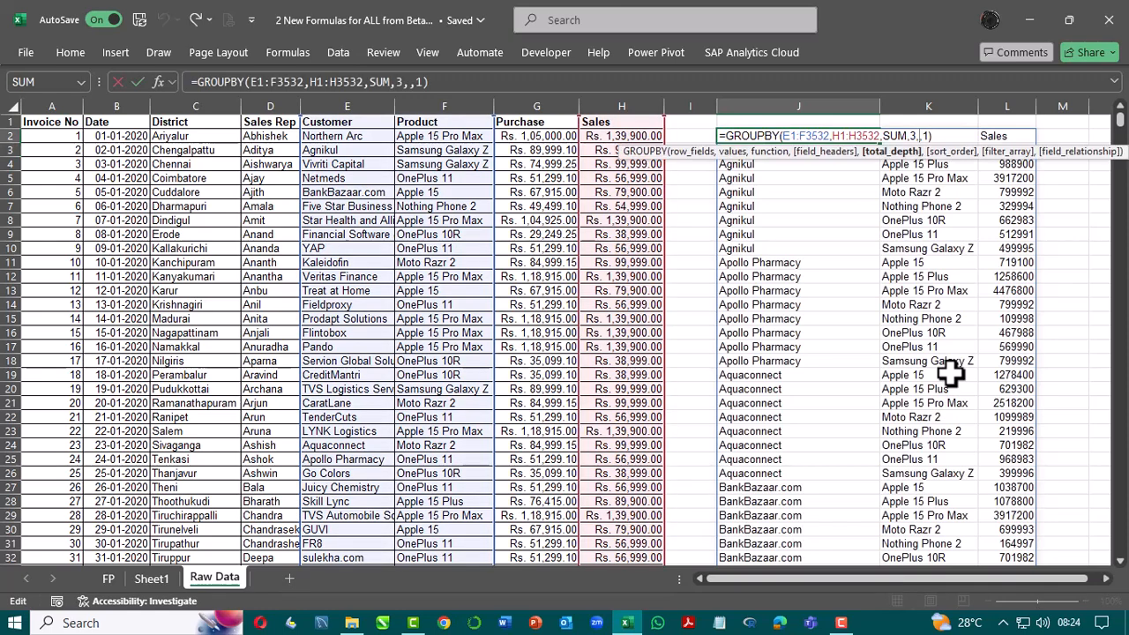
pyautogui.press('BackSpace')
pyautogui.press('BackSpace')
pyautogui.press('BackSpace')
pyautogui.write('A')
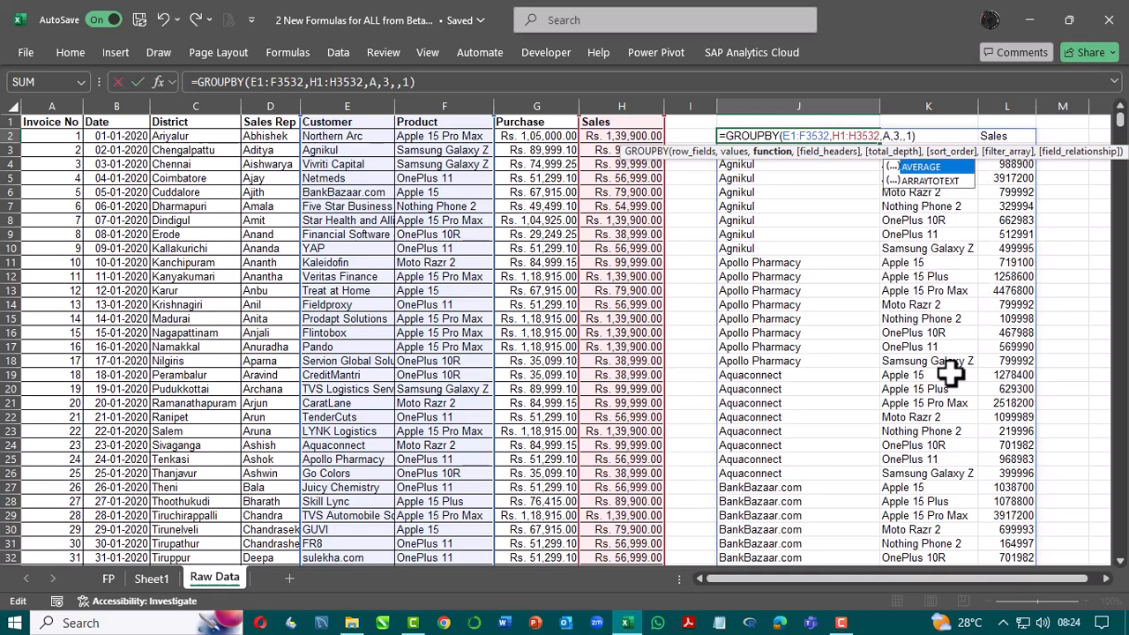
pyautogui.press('Tab')
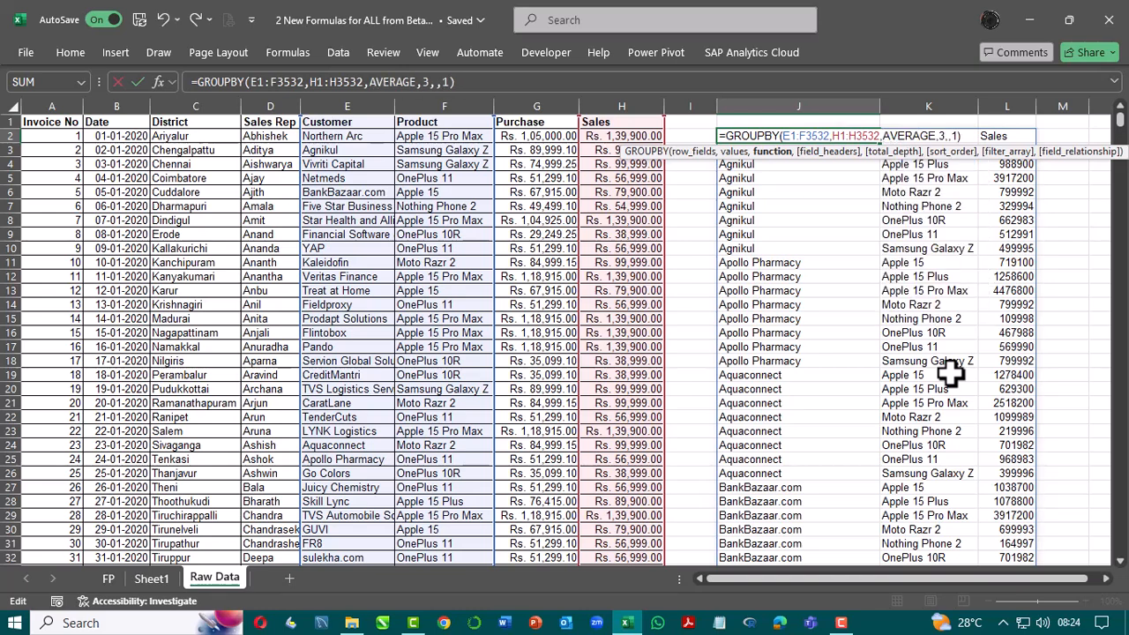
pyautogui.press('Return')
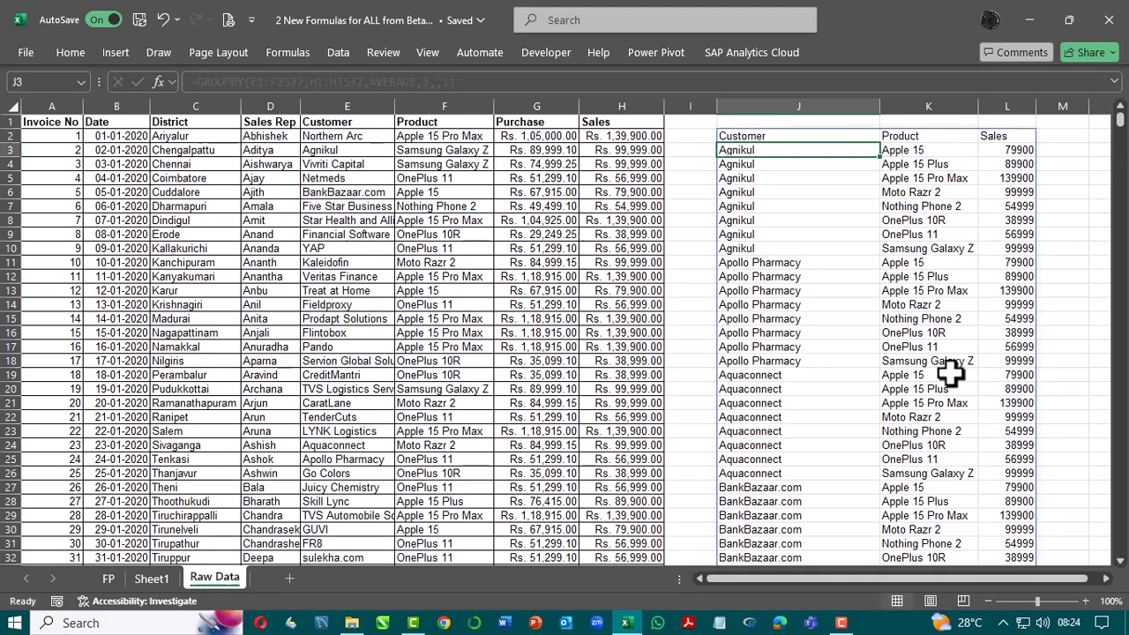
pyautogui.press('Up')
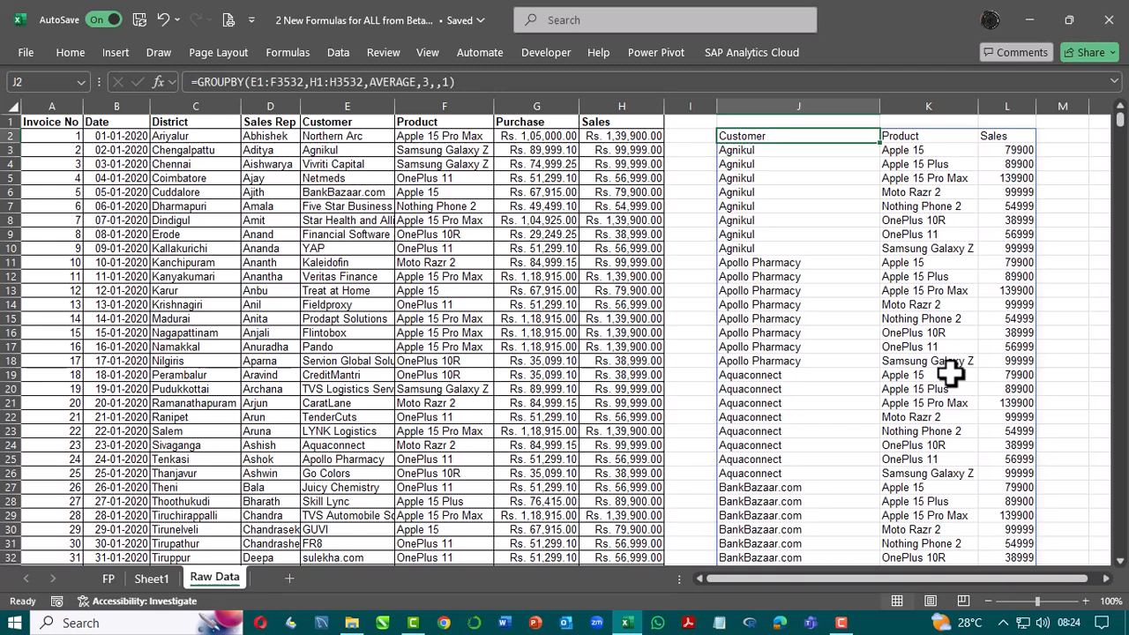
# Step: Remove the E1 starting reference from the row fields argument of the GROUPBY formula in cell J2, leaving F3532
pyautogui.press('F2')
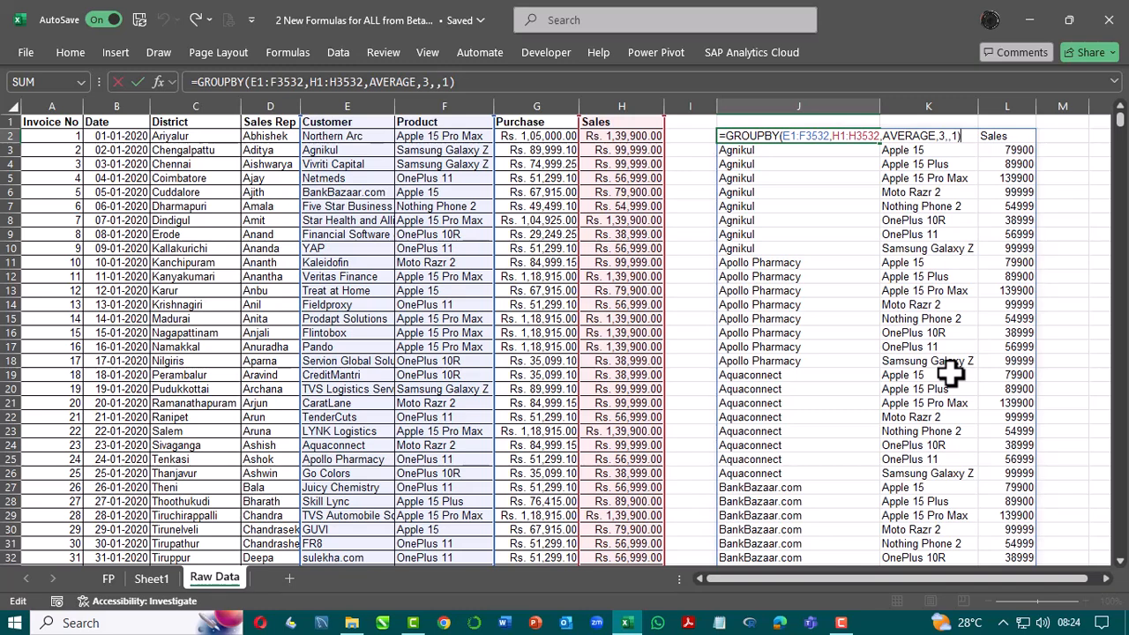
pyautogui.press('Left')
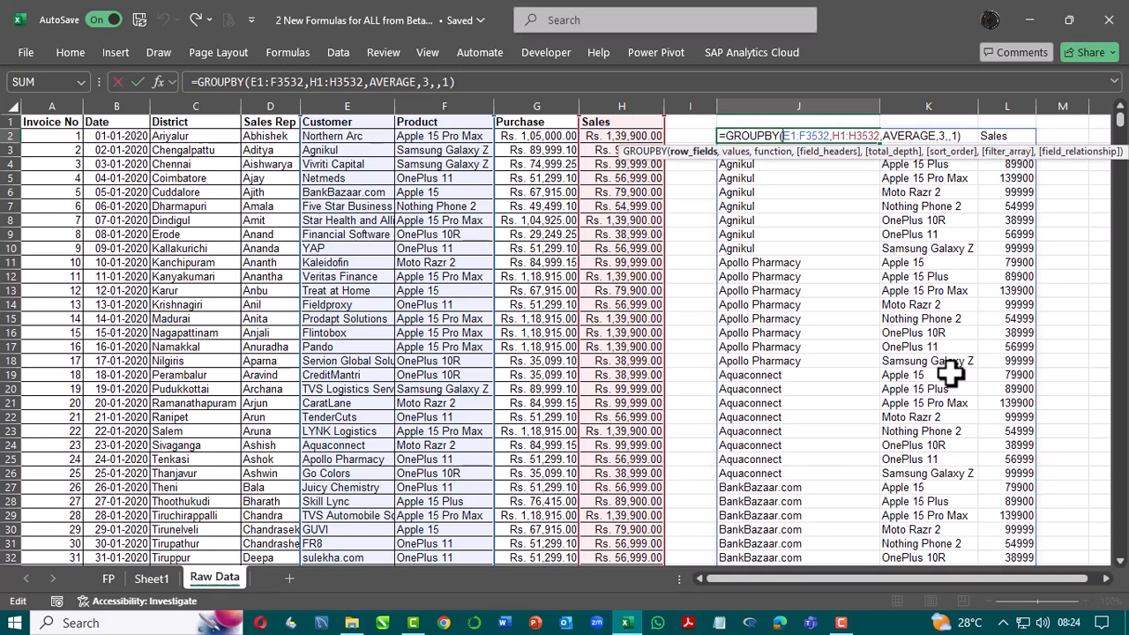
pyautogui.press('Delete')
pyautogui.press('Delete')
pyautogui.press('Delete')
pyautogui.press('Return')
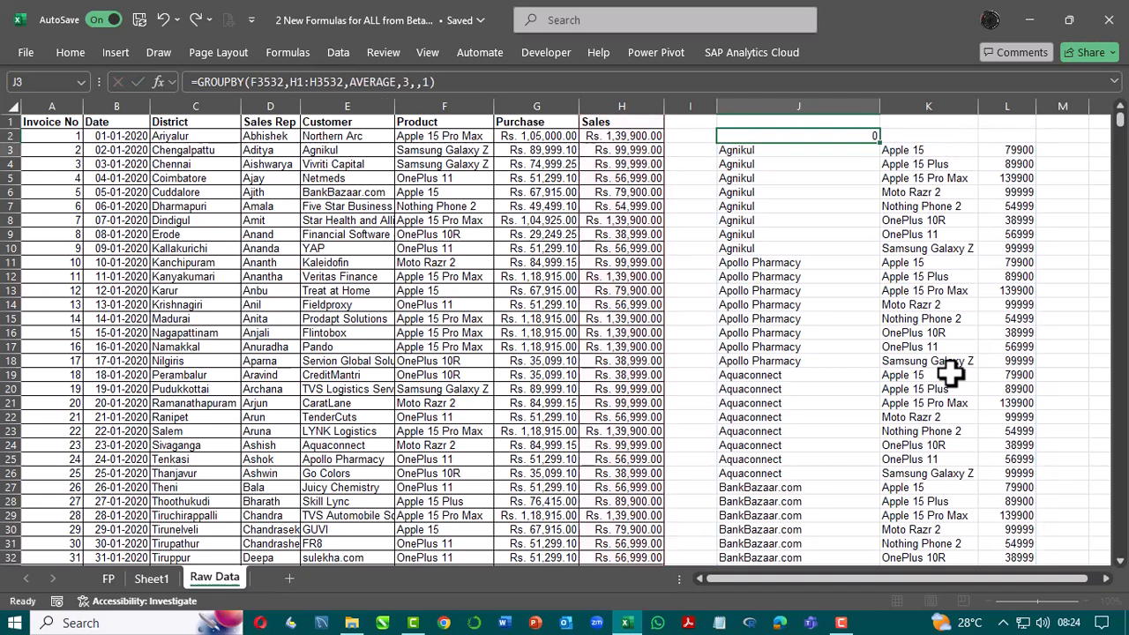
pyautogui.press('Up')
pyautogui.press('F2')
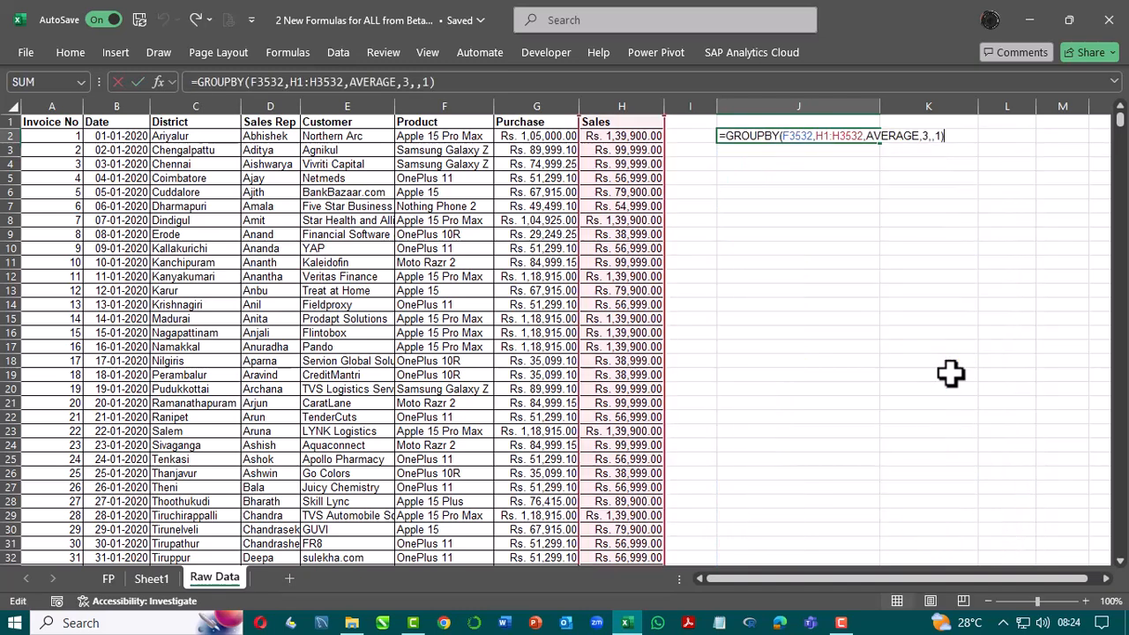
pyautogui.press('Left')
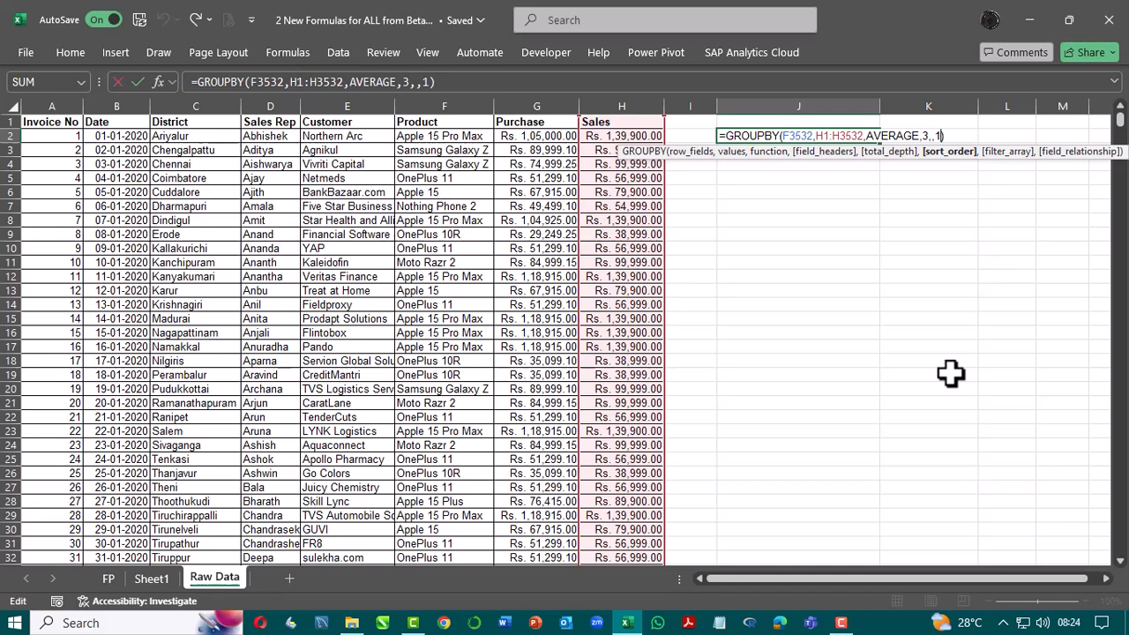
pyautogui.press('Escape')
pyautogui.press('Left')
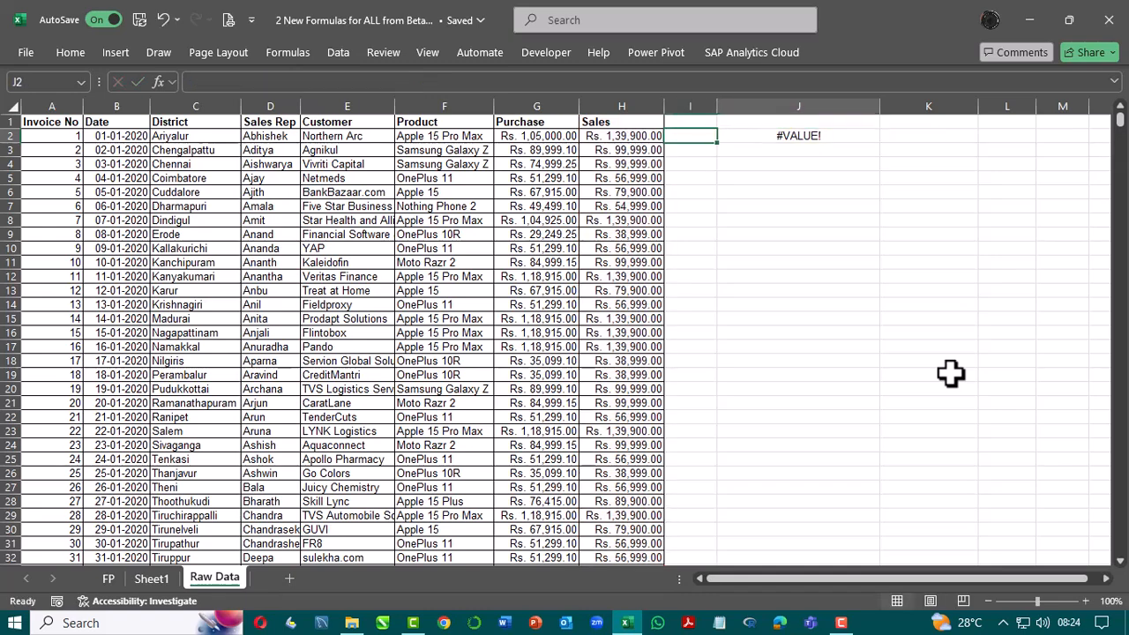
# Step: Set the row fields of the GROUPBY formula in J2 to F1:F3532 so it groups by product only
pyautogui.press('Right')
pyautogui.press('F2')
pyautogui.press('Left')
pyautogui.press('Left')
pyautogui.press('Left')
pyautogui.press('Left')
pyautogui.press('Left')
pyautogui.press('Left')
pyautogui.press('Left')
pyautogui.press('Left')
pyautogui.press('Left')
pyautogui.press('Left')
pyautogui.press('Left')
pyautogui.press('Left')
pyautogui.press('Left')
pyautogui.press('Left')
pyautogui.press('Left')
pyautogui.press('Left')
pyautogui.press('Left')
pyautogui.press('Left')
pyautogui.press('Left')
pyautogui.press('Left')
pyautogui.press('Left')
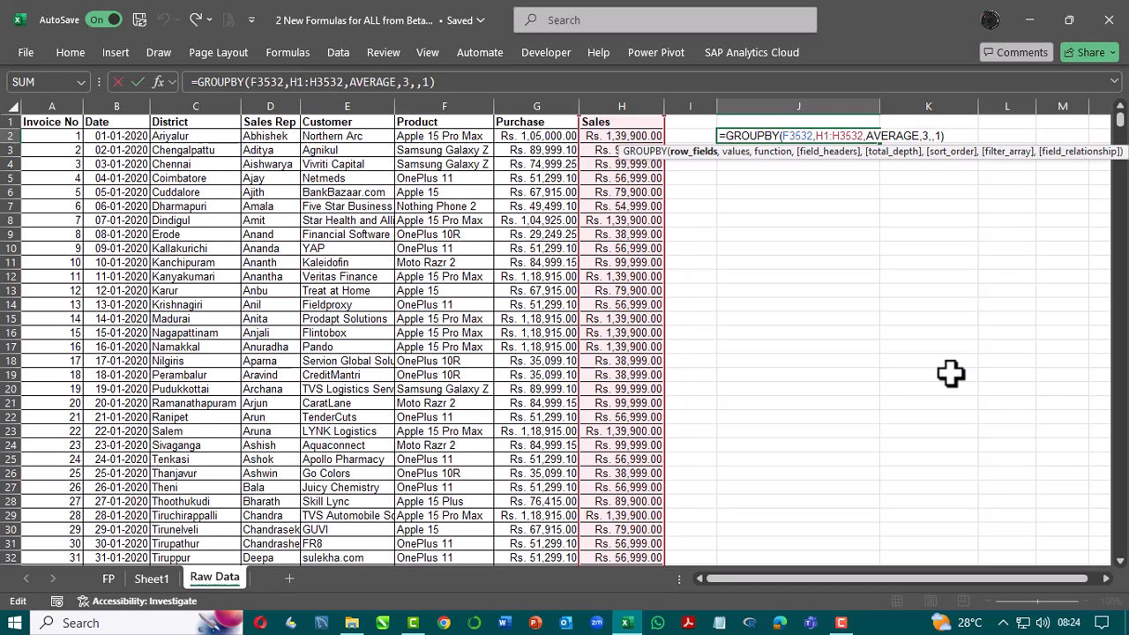
pyautogui.write('F')
pyautogui.write('1:')
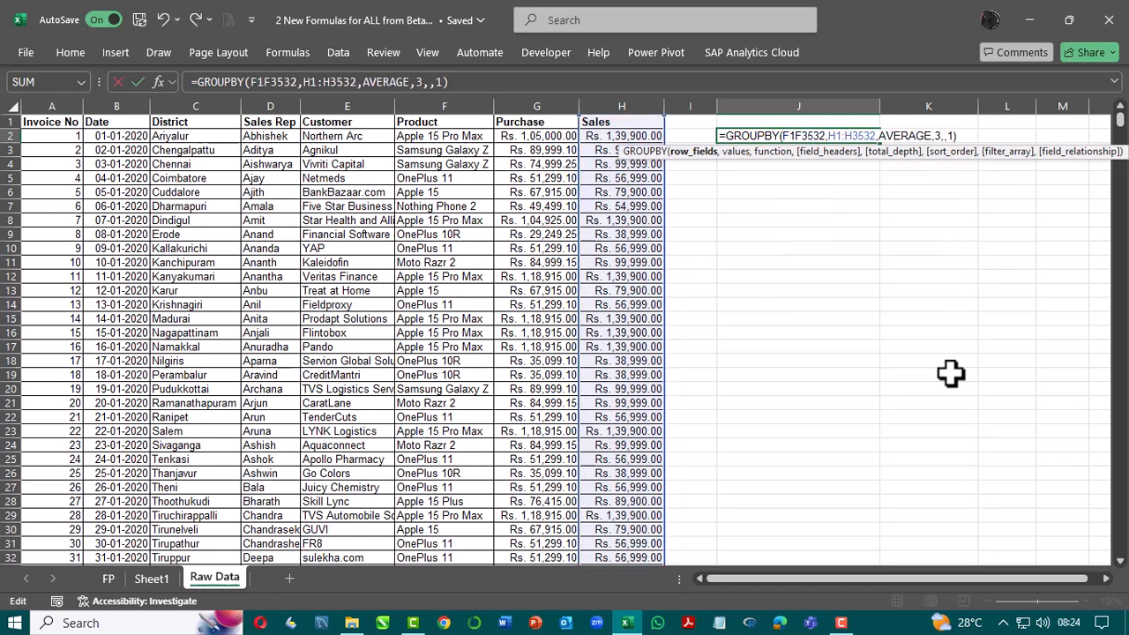
pyautogui.press('Up')
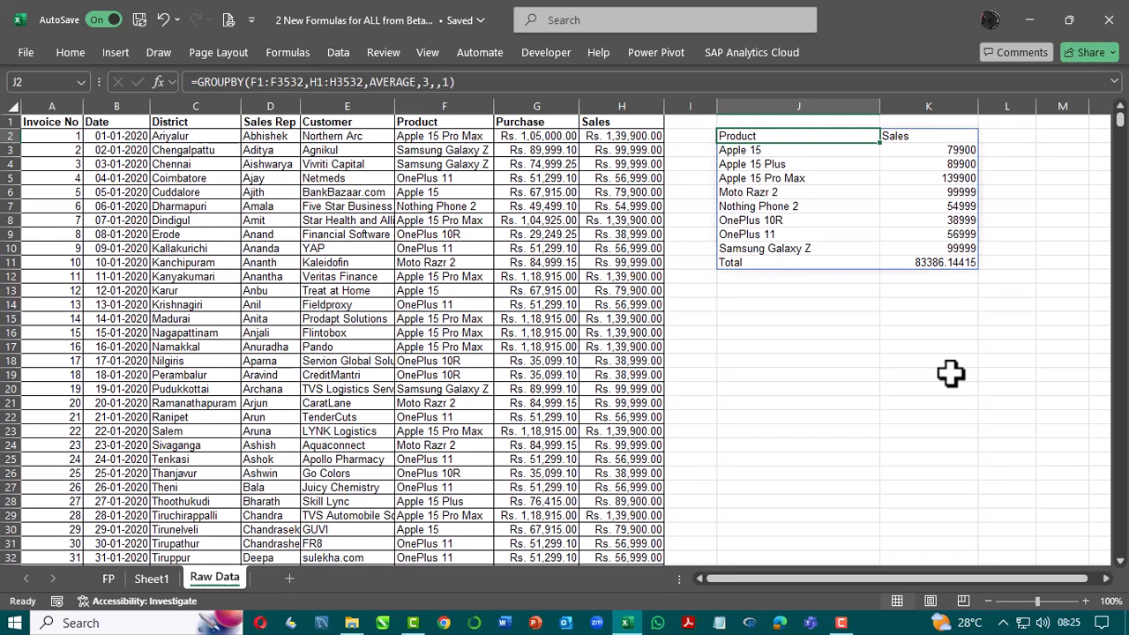
# Step: Insert a PivotTable from the raw data range A1:H3532 into the existing worksheet at cell J14
pyautogui.click(790, 307)
pyautogui.click(55, 121)
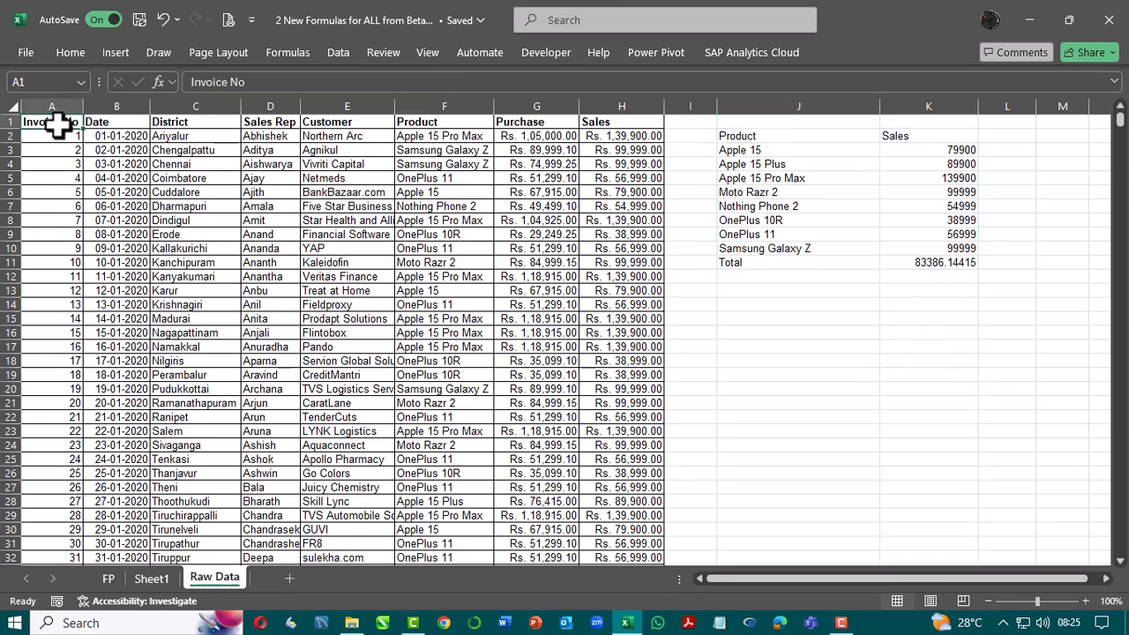
pyautogui.click(116, 52)
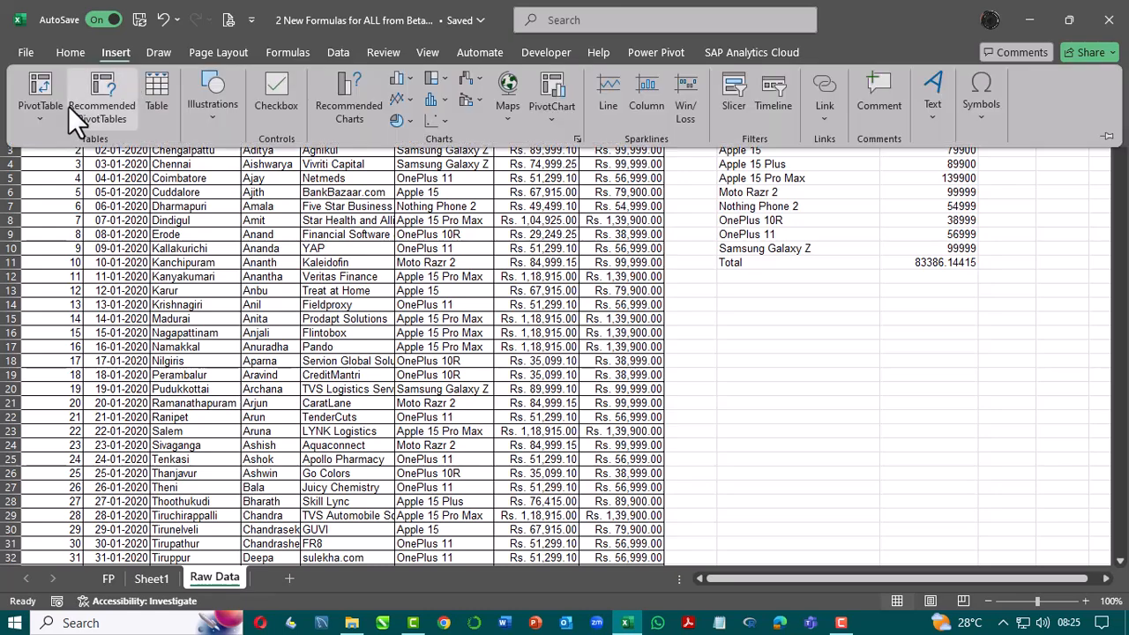
pyautogui.click(40, 102)
pyautogui.click(95, 148)
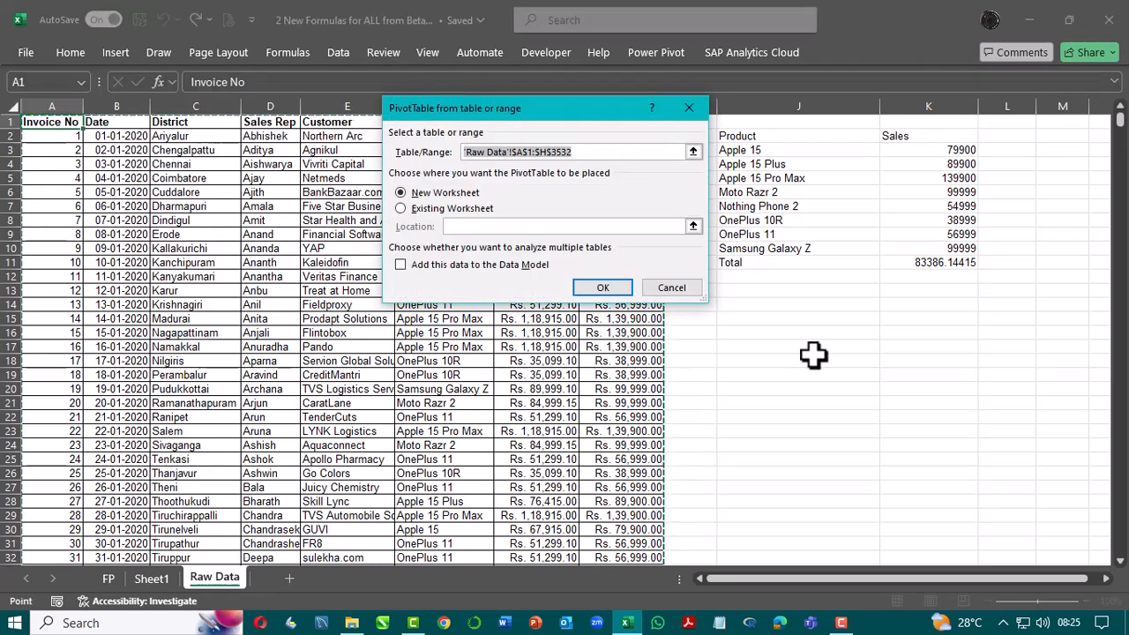
pyautogui.click(454, 209)
pyautogui.click(698, 225)
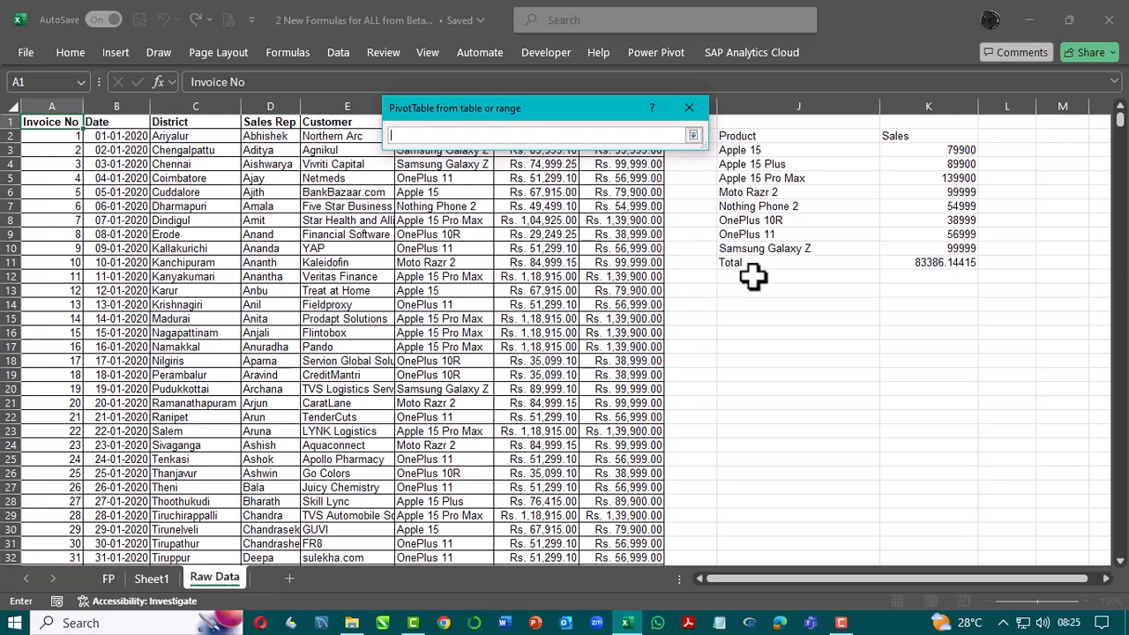
pyautogui.click(759, 305)
pyautogui.click(692, 137)
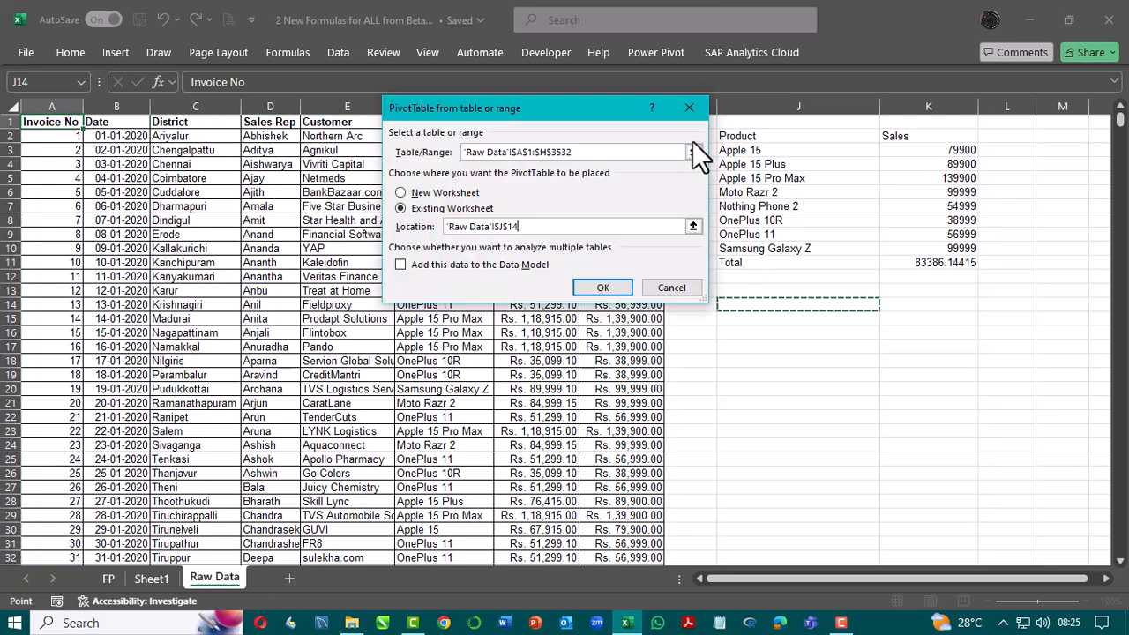
pyautogui.click(589, 289)
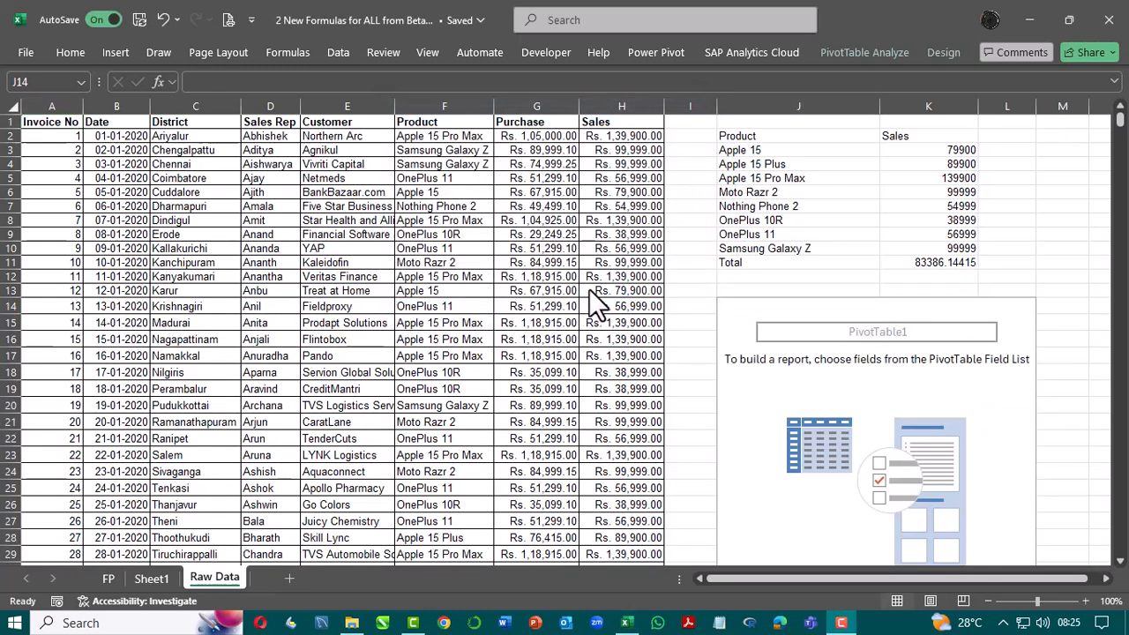
# Step: Show the PivotTable field list, place it over the raw data and enlarge it to reveal the fields and areas
pyautogui.rightClick(897, 323)
pyautogui.click(778, 417)
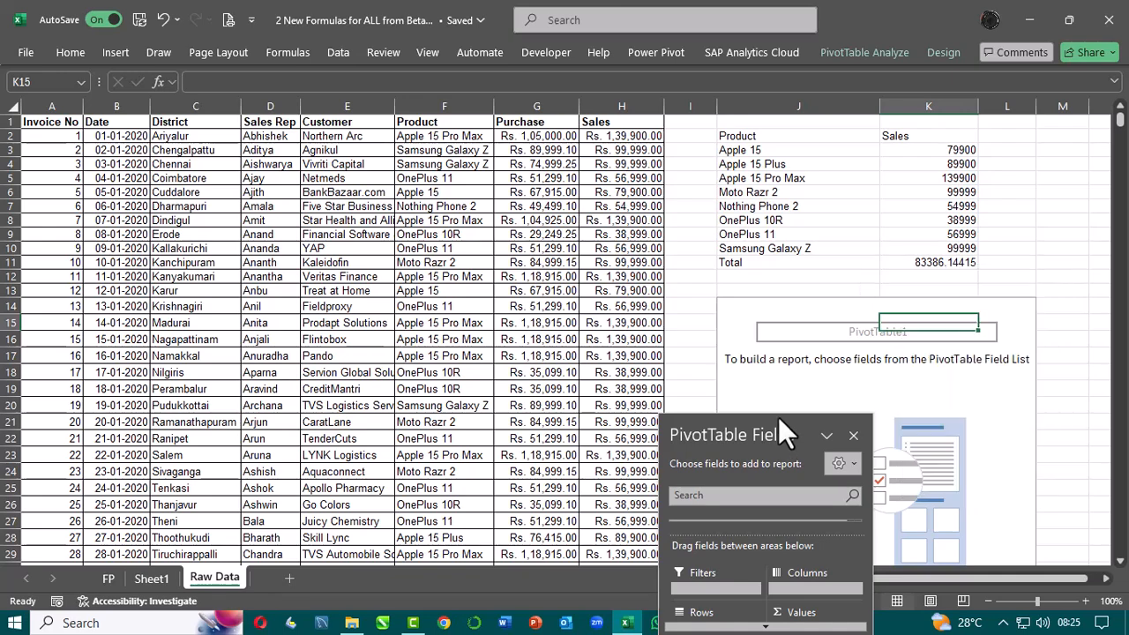
pyautogui.moveTo(762, 434); pyautogui.dragTo(399, 124)
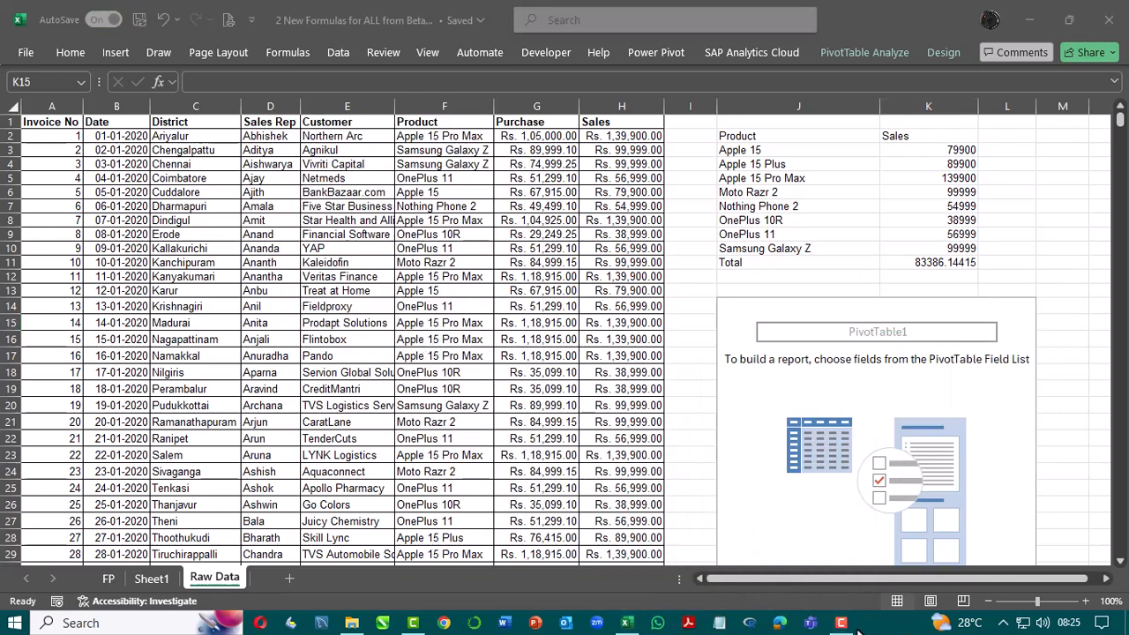
pyautogui.click(991, 429)
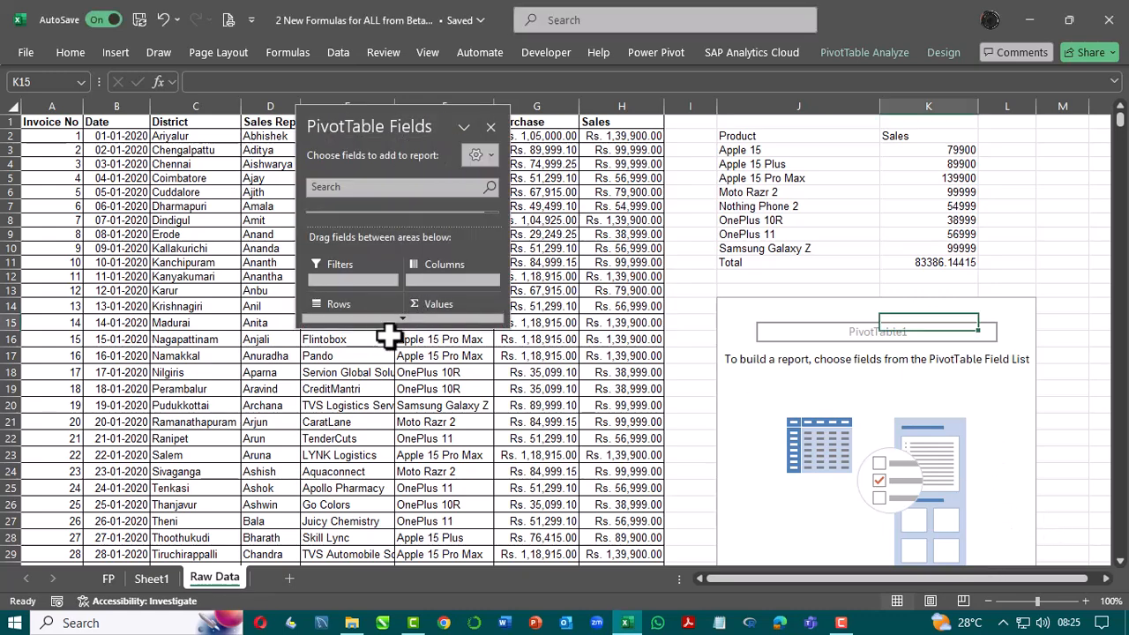
pyautogui.moveTo(405, 329); pyautogui.dragTo(404, 538)
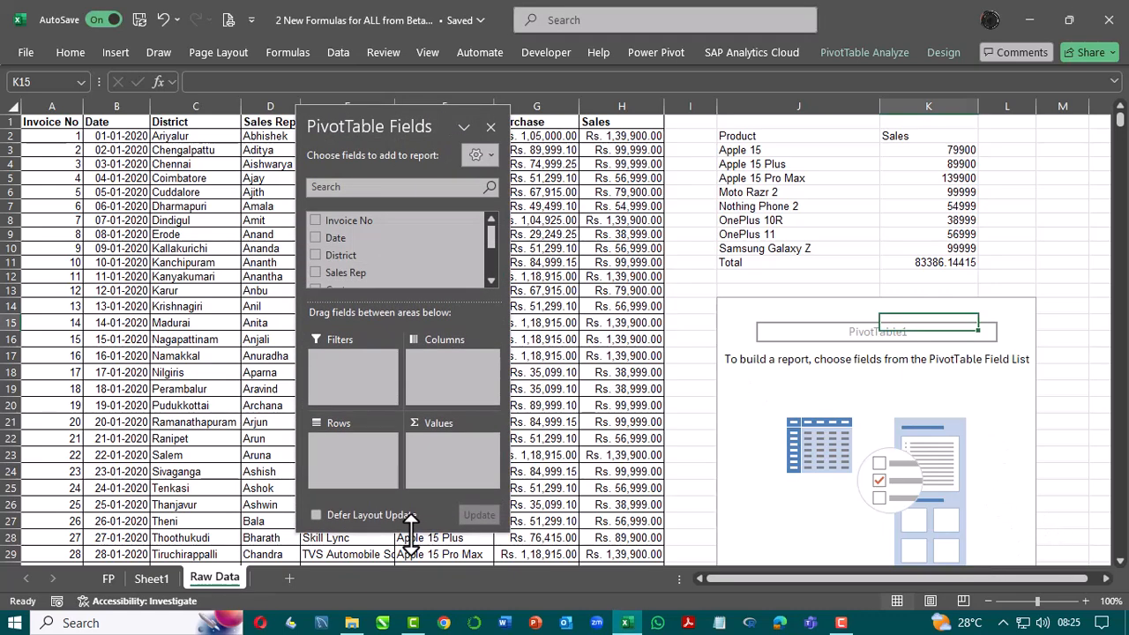
# Step: Add the Product field to the PivotTable's rows and the Sales field to its values
pyautogui.scroll(-3, 423, 272)
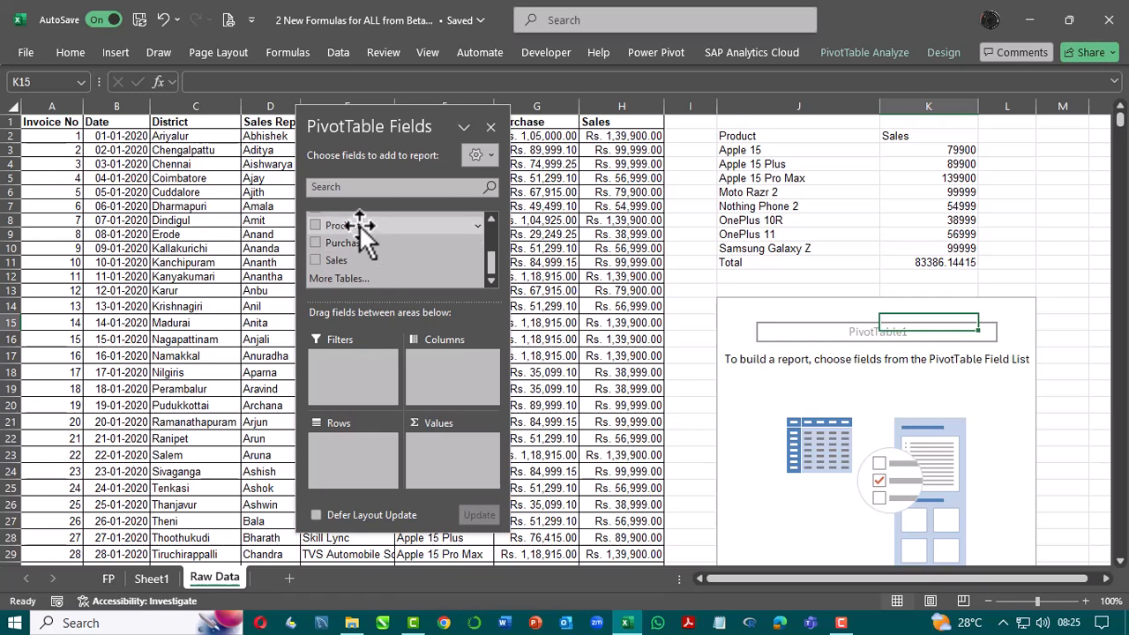
pyautogui.moveTo(359, 224); pyautogui.dragTo(346, 450)
pyautogui.moveTo(336, 260); pyautogui.dragTo(455, 470)
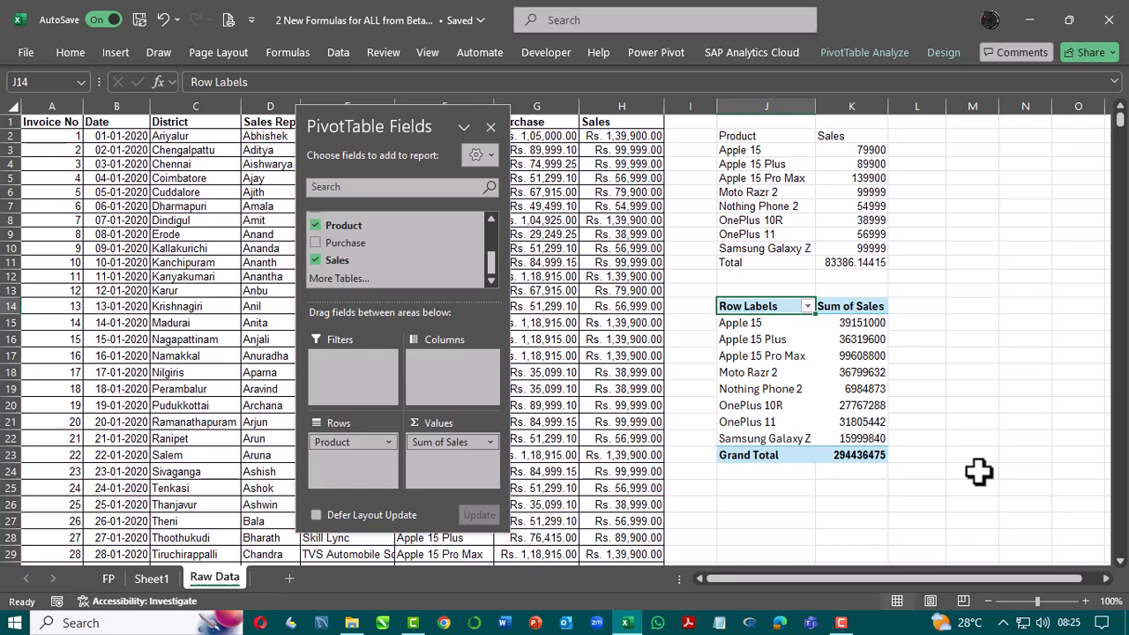
# Step: Summarize the PivotTable's Sales values by Average instead of Sum
pyautogui.click(448, 438)
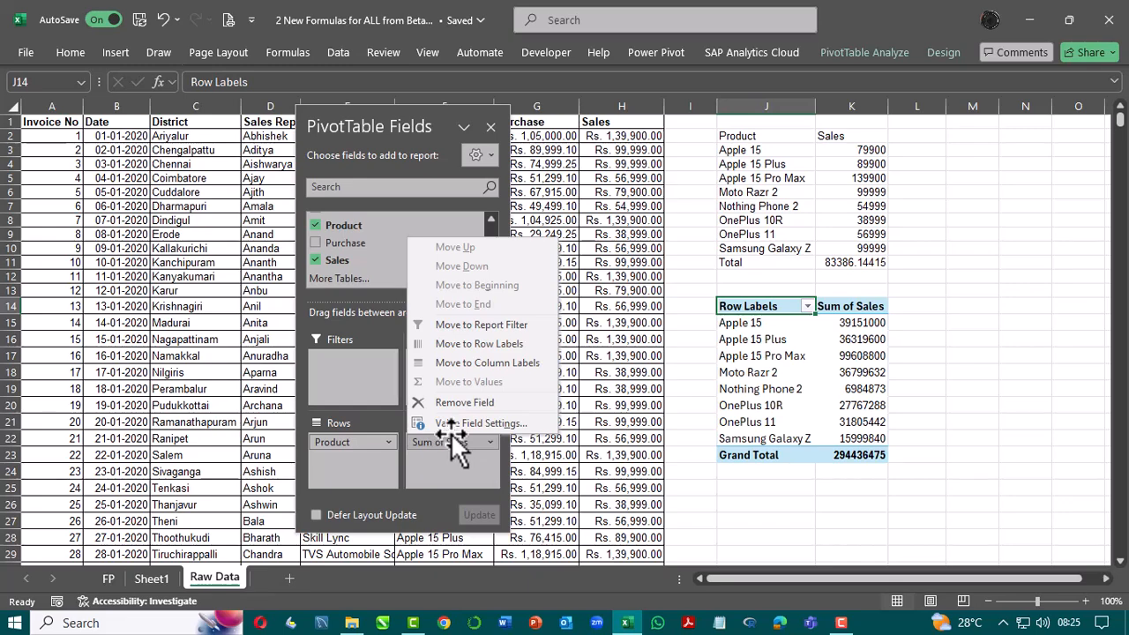
pyautogui.click(453, 426)
pyautogui.click(422, 210)
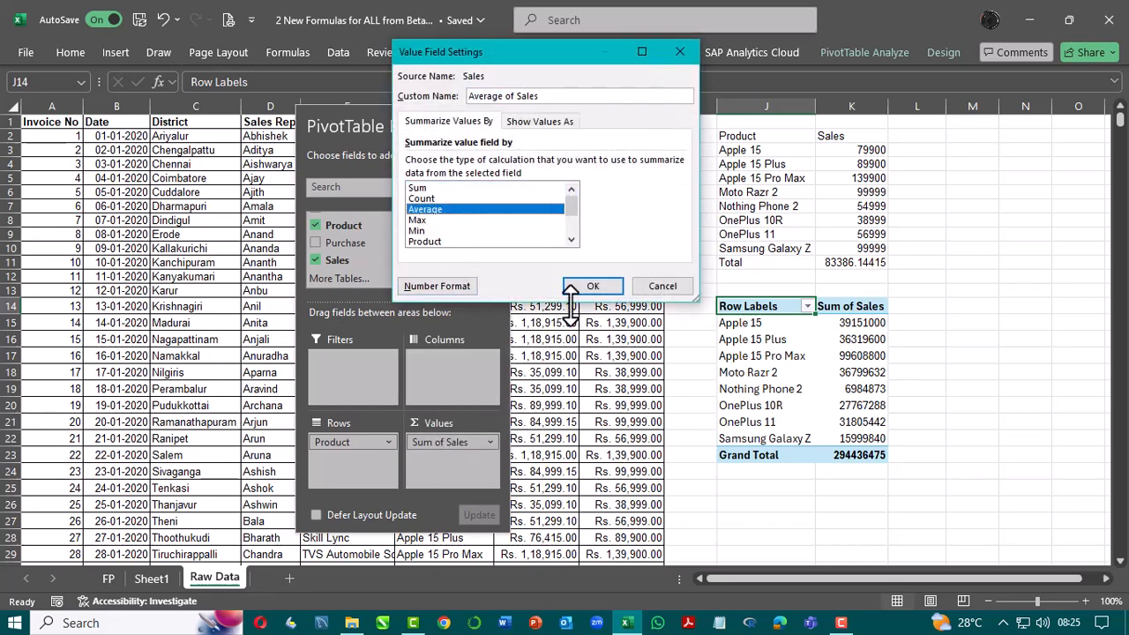
pyautogui.click(593, 286)
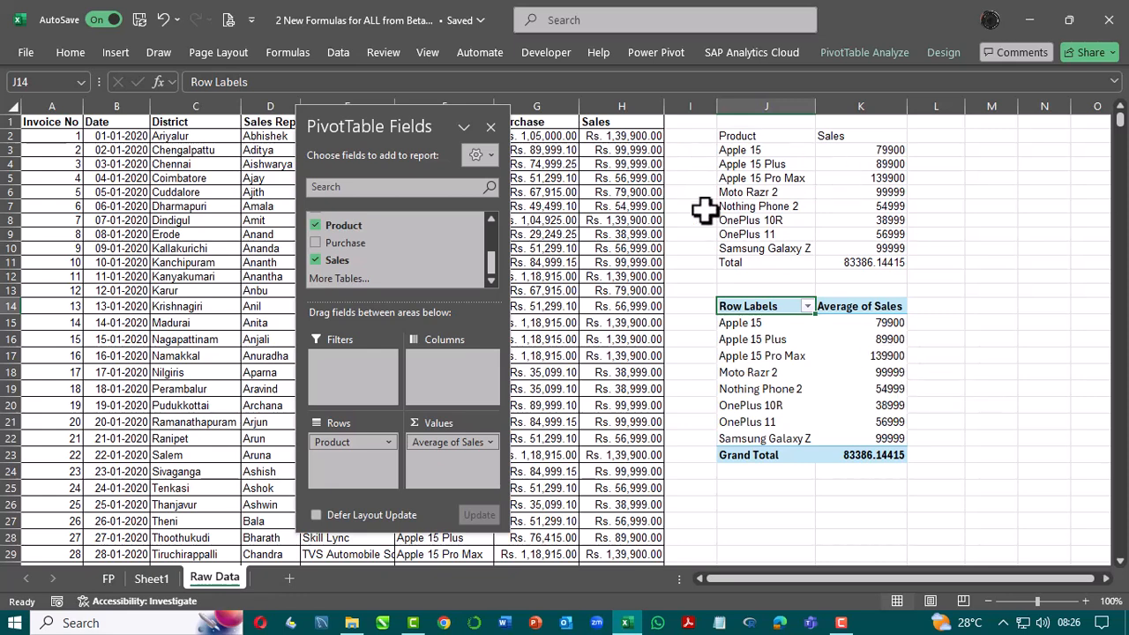
# Step: Compare the GROUPBY result in J2 with the PivotTable's average sales per product
pyautogui.moveTo(726, 135); pyautogui.dragTo(832, 139)
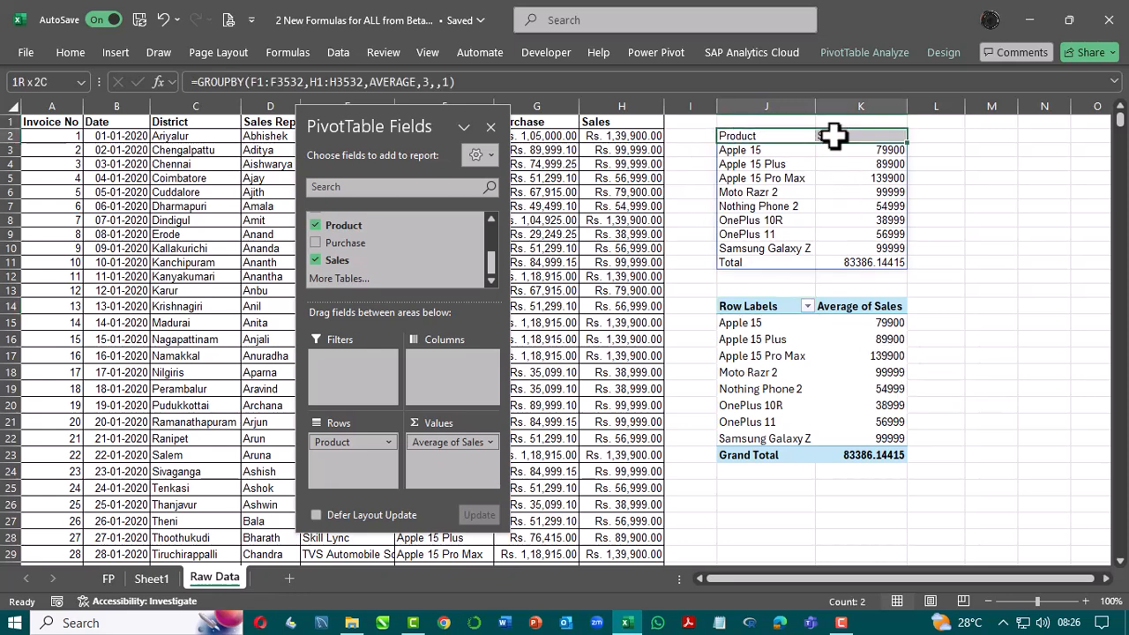
pyautogui.click(993, 207)
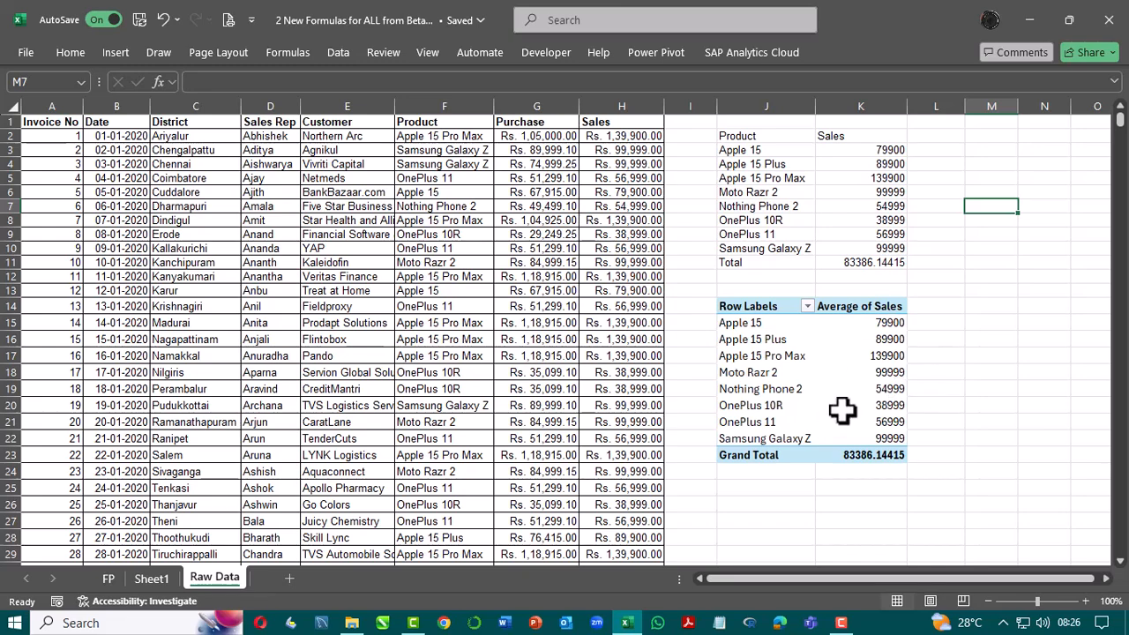
pyautogui.click(822, 391)
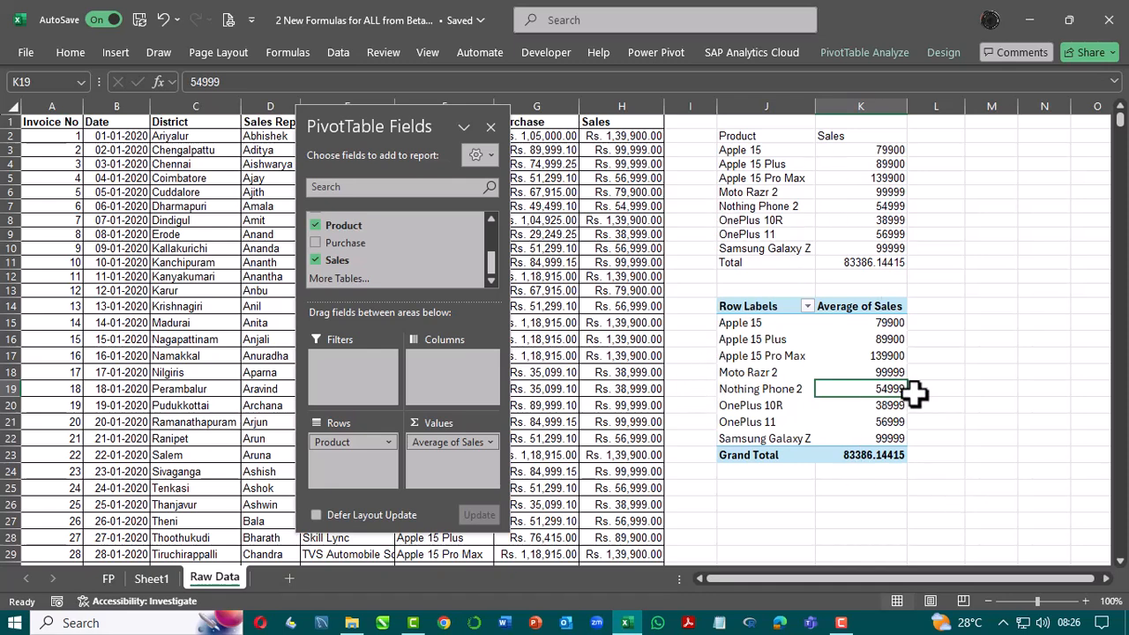
pyautogui.click(756, 142)
pyautogui.click(941, 149)
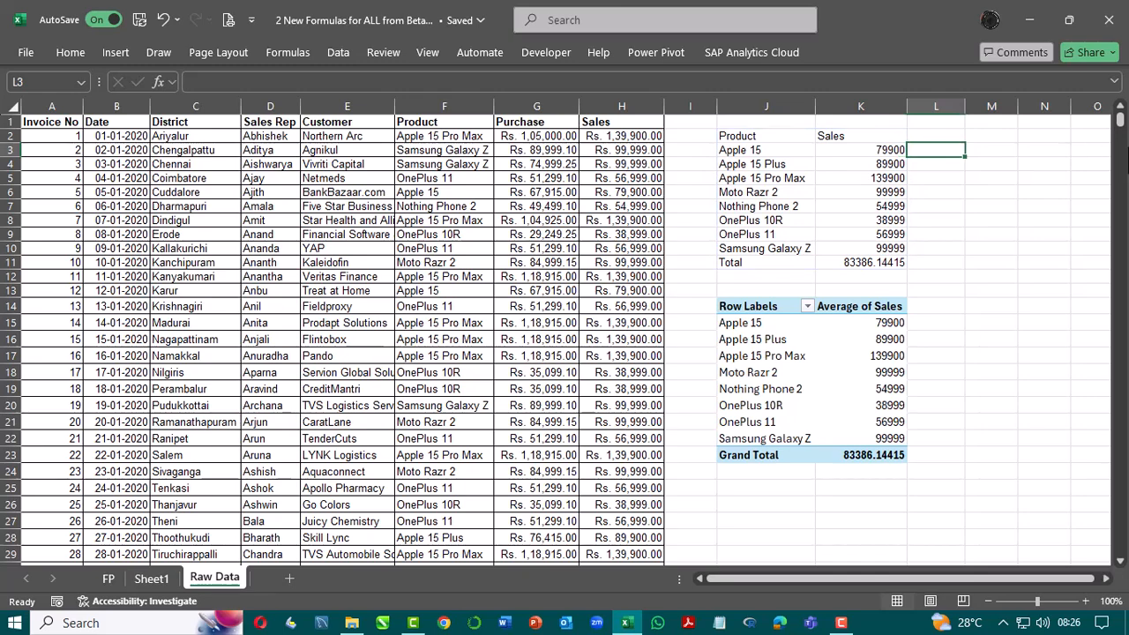
# Step: Fill the empty range M3:S8 beside the GROUPBY result with yellow
pyautogui.press('Right')
pyautogui.press('Right')
pyautogui.press('Right')
pyautogui.press('Right')
pyautogui.press('Right')
pyautogui.press('Right')
pyautogui.press('Right')
pyautogui.press('Right')
pyautogui.press('Right')
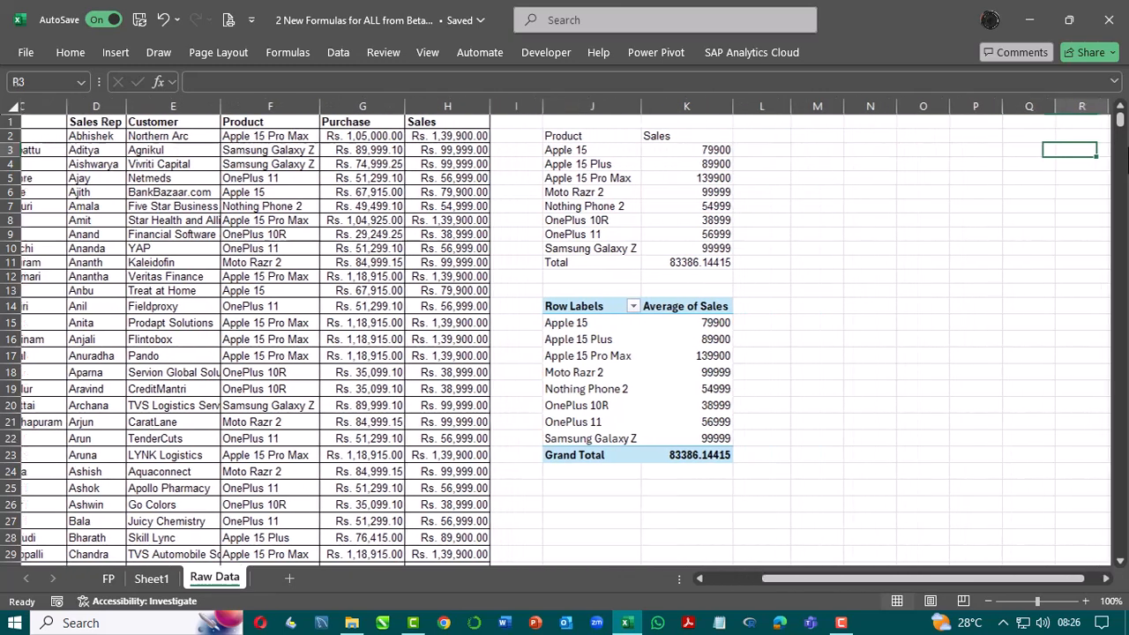
pyautogui.press('Left')
pyautogui.press('Left')
pyautogui.press('Left')
pyautogui.press('Left')
pyautogui.press('Left')
pyautogui.press('Left')
pyautogui.press('Left')
pyautogui.press('Left')
pyautogui.hotkey('shift', 'Down')
pyautogui.hotkey('shift', 'Down')
pyautogui.hotkey('shift', 'Down')
pyautogui.hotkey('shift', 'Down')
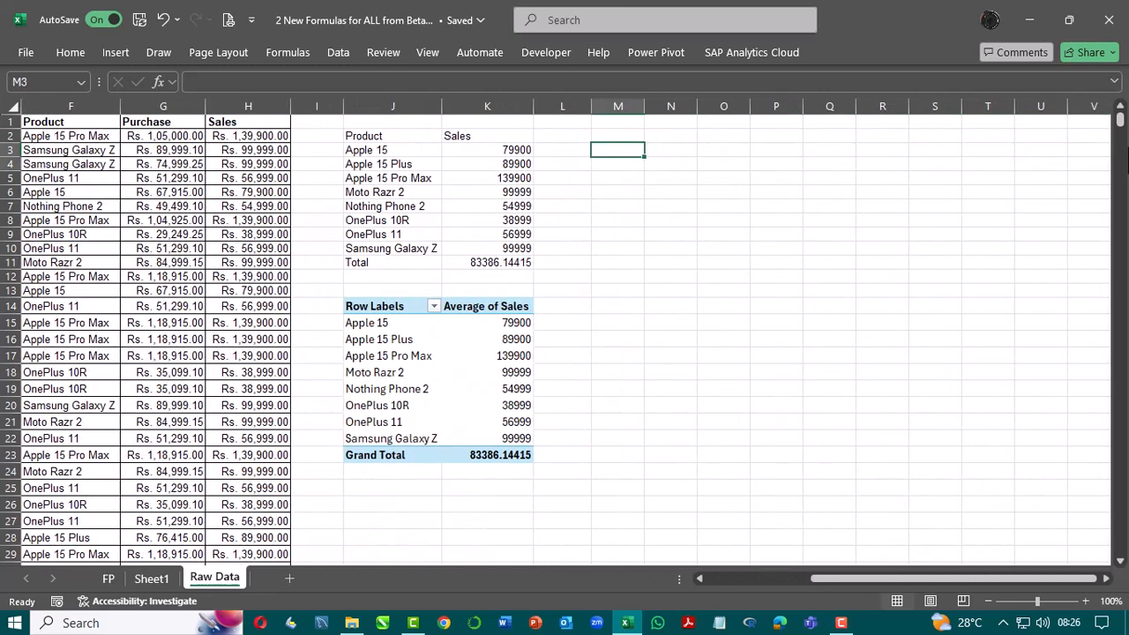
pyautogui.hotkey('shift', 'Down')
pyautogui.hotkey('shift', 'Right')
pyautogui.hotkey('shift', 'Right')
pyautogui.hotkey('shift', 'Right')
pyautogui.hotkey('shift', 'Right')
pyautogui.hotkey('shift', 'Right')
pyautogui.hotkey('shift', 'Right')
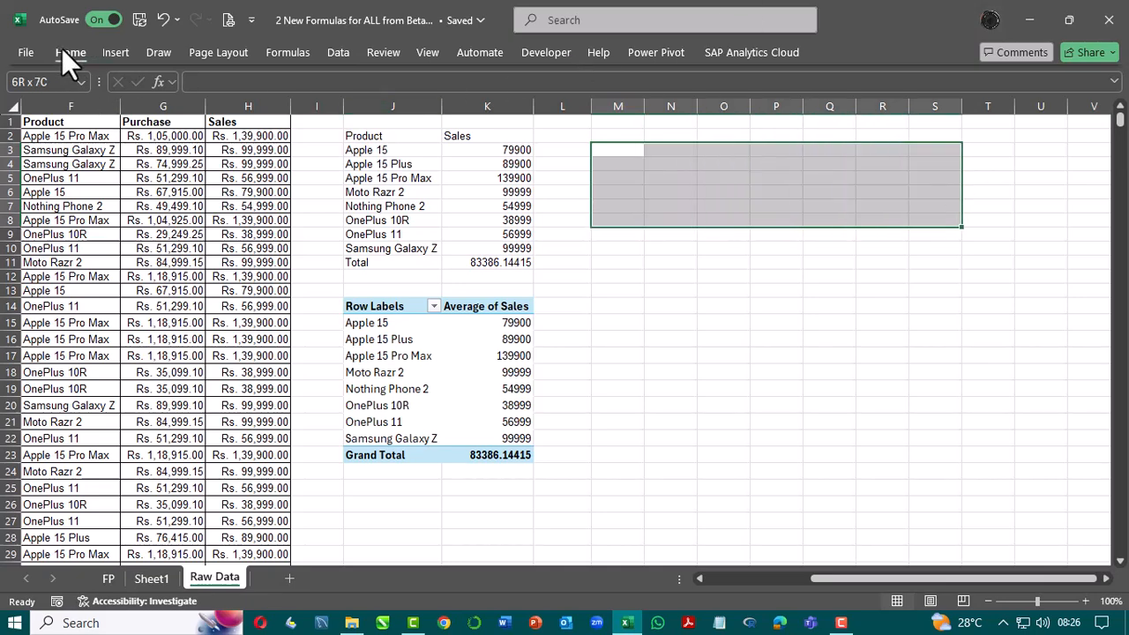
pyautogui.click(69, 51)
pyautogui.click(224, 111)
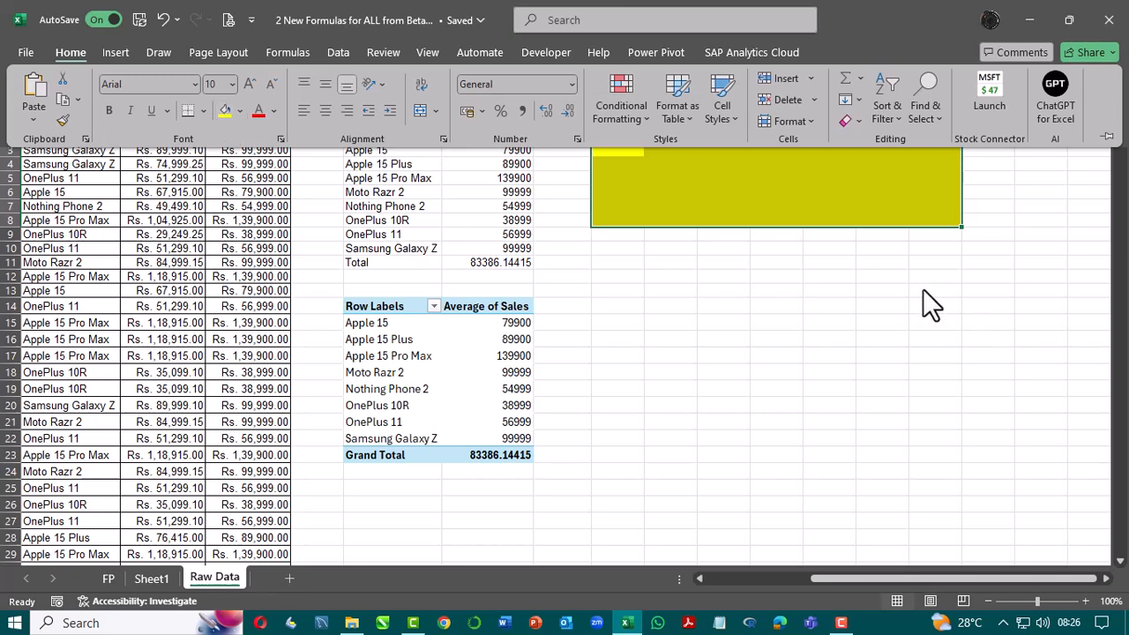
# Step: Merge and center the yellow range M3:S8 into one cell
pyautogui.click(760, 196)
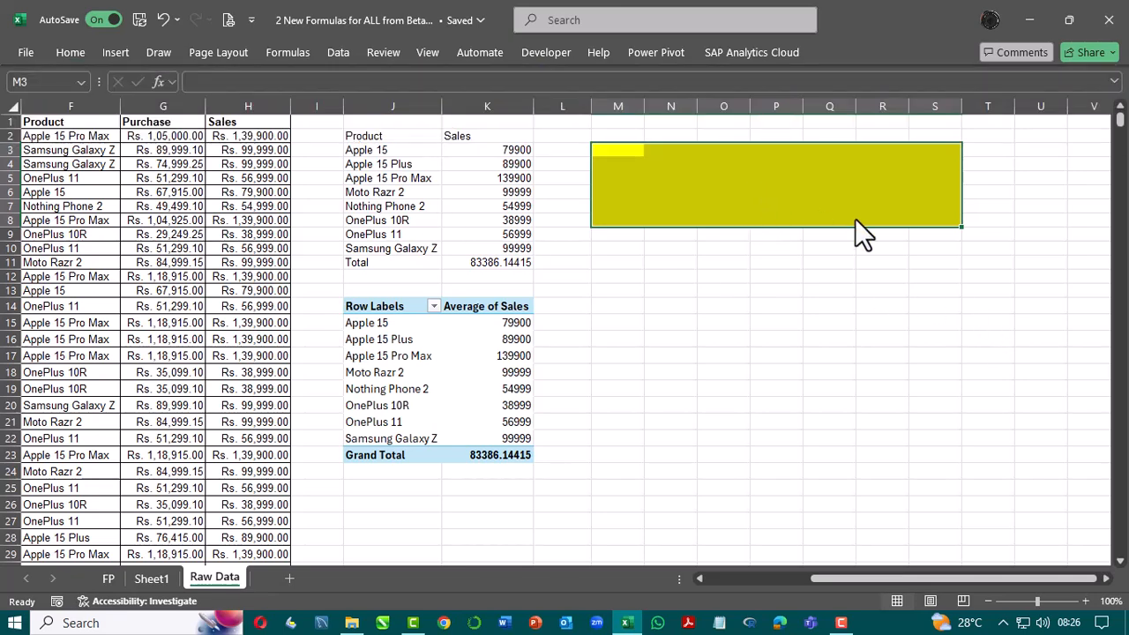
pyautogui.click(82, 60)
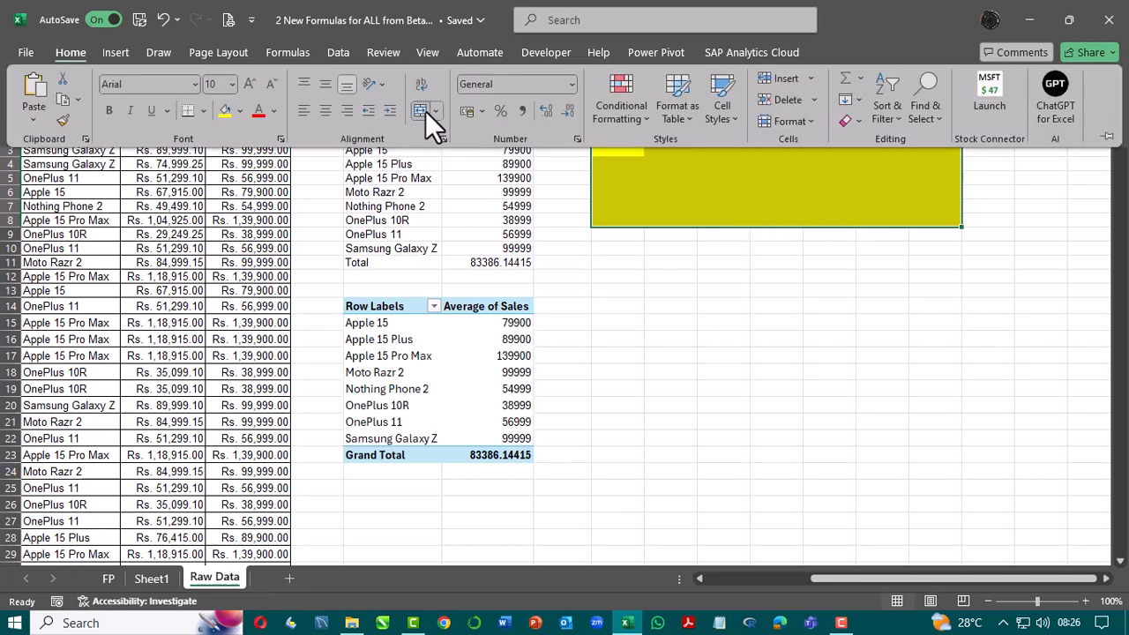
pyautogui.click(422, 110)
pyautogui.click(751, 200)
pyautogui.write('=')
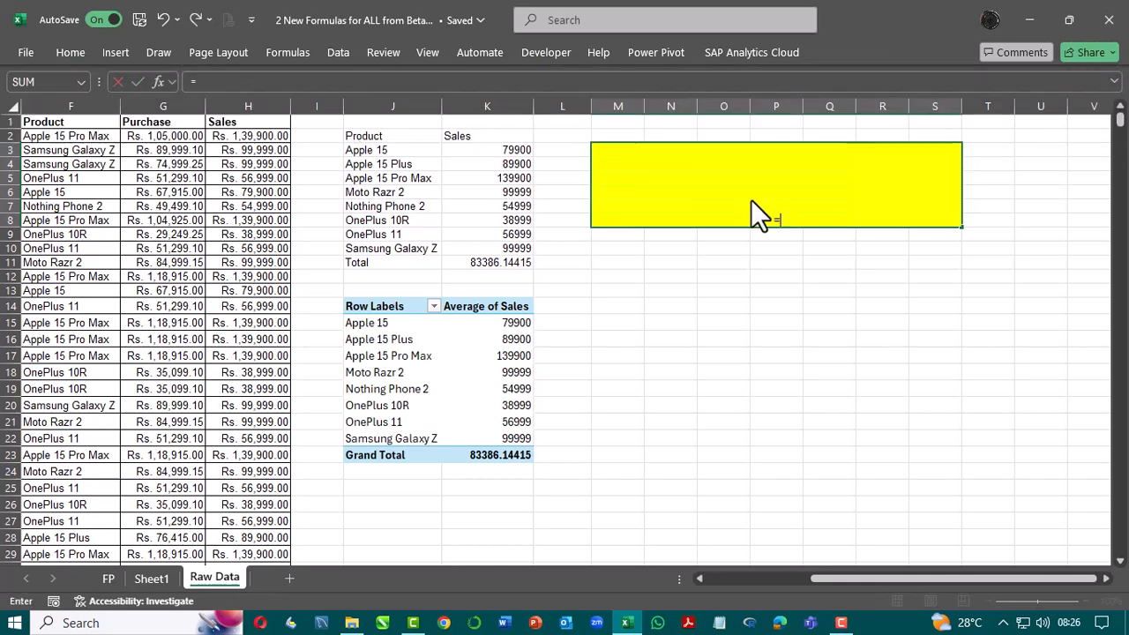
pyautogui.write('group')
pyautogui.press('Tab')
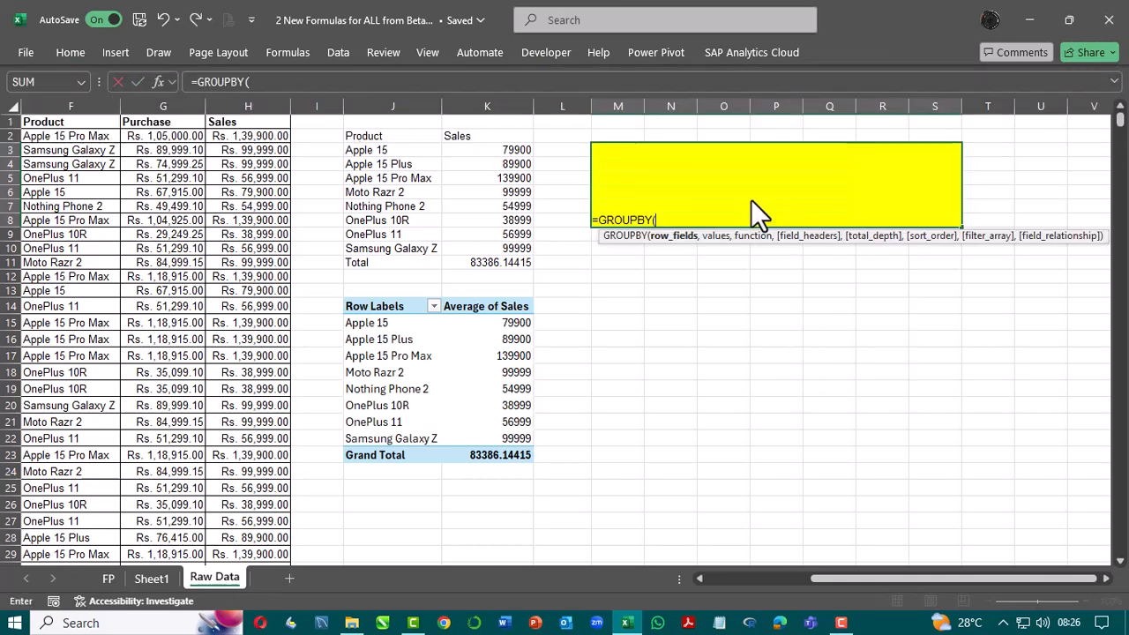
pyautogui.press('BackSpace')
pyautogui.press('BackSpace')
pyautogui.press('BackSpace')
pyautogui.press('BackSpace')
pyautogui.press('BackSpace')
pyautogui.press('BackSpace')
pyautogui.press('BackSpace')
pyautogui.press('BackSpace')
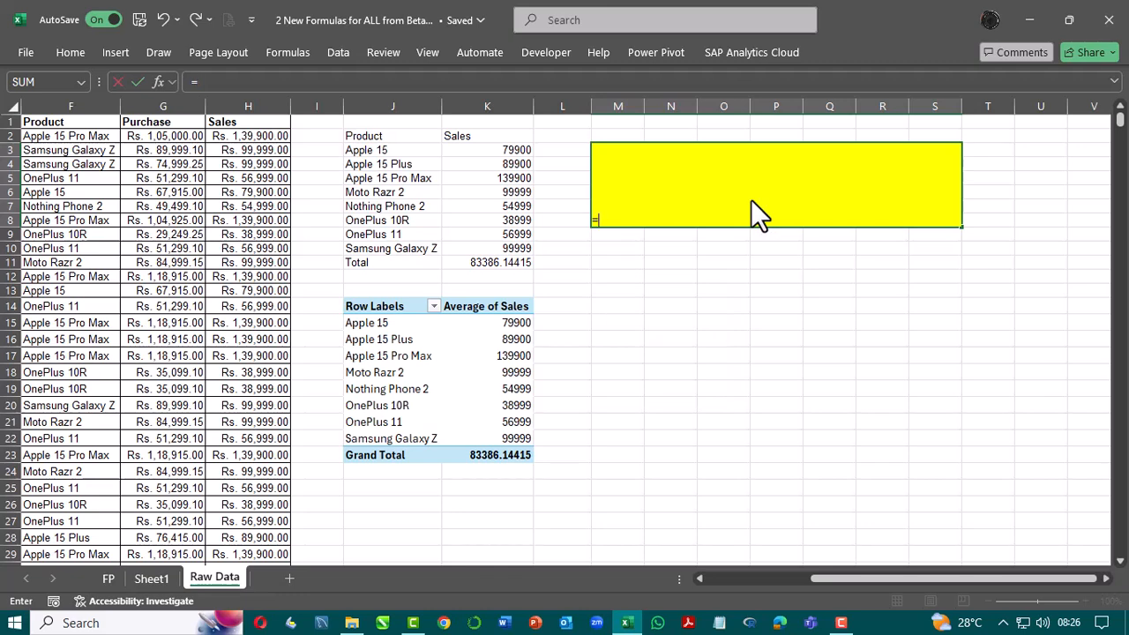
# Step: Enter a FORMULATEXT formula referencing K3 in the merged yellow cell
pyautogui.write('form')
pyautogui.press('Tab')
pyautogui.press('Left')
pyautogui.press('Left')
pyautogui.press('Left')
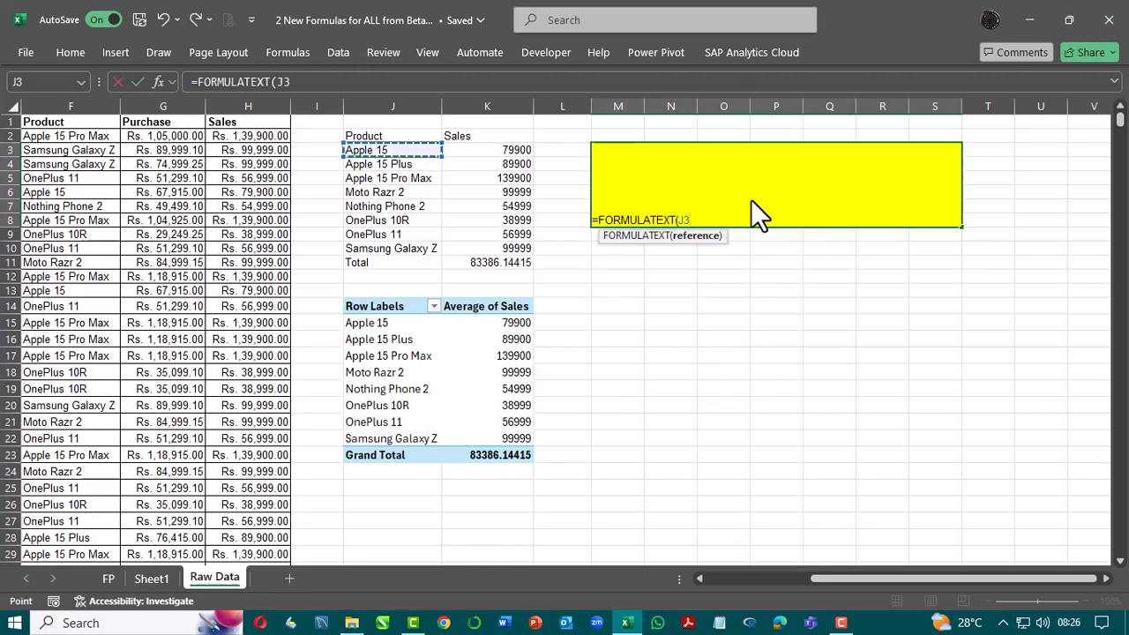
pyautogui.press('Right')
pyautogui.press('Return')
# Step: Try moving the FORMULATEXT reference in the yellow cell to the Sales header in K2
pyautogui.press('Up')
pyautogui.press('F2')
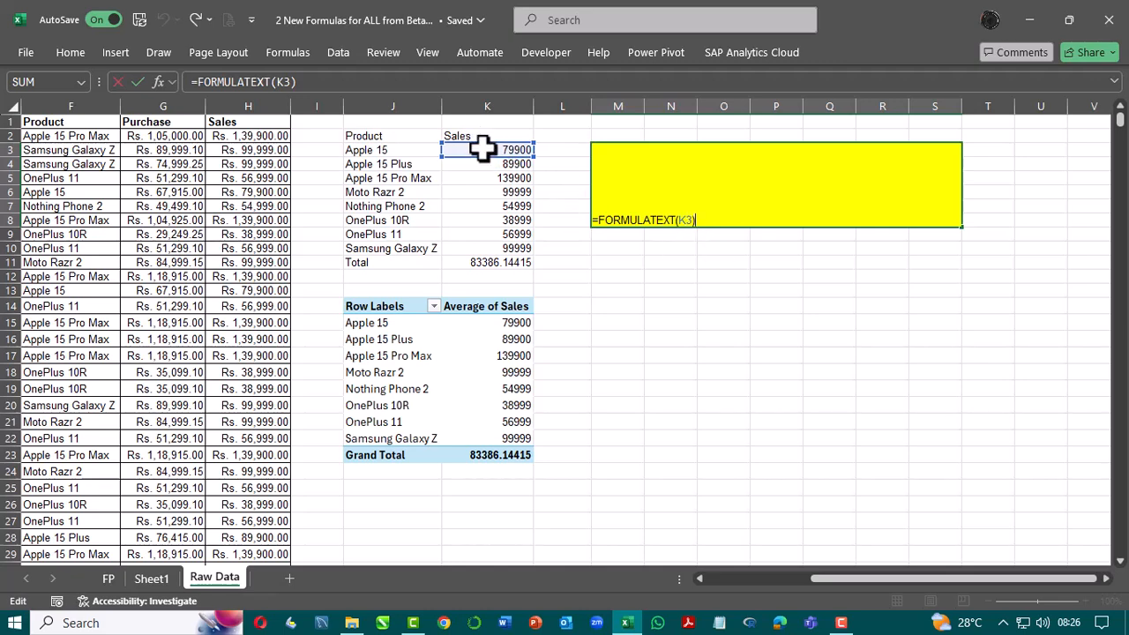
pyautogui.moveTo(485, 147); pyautogui.dragTo(483, 135)
pyautogui.press('Return')
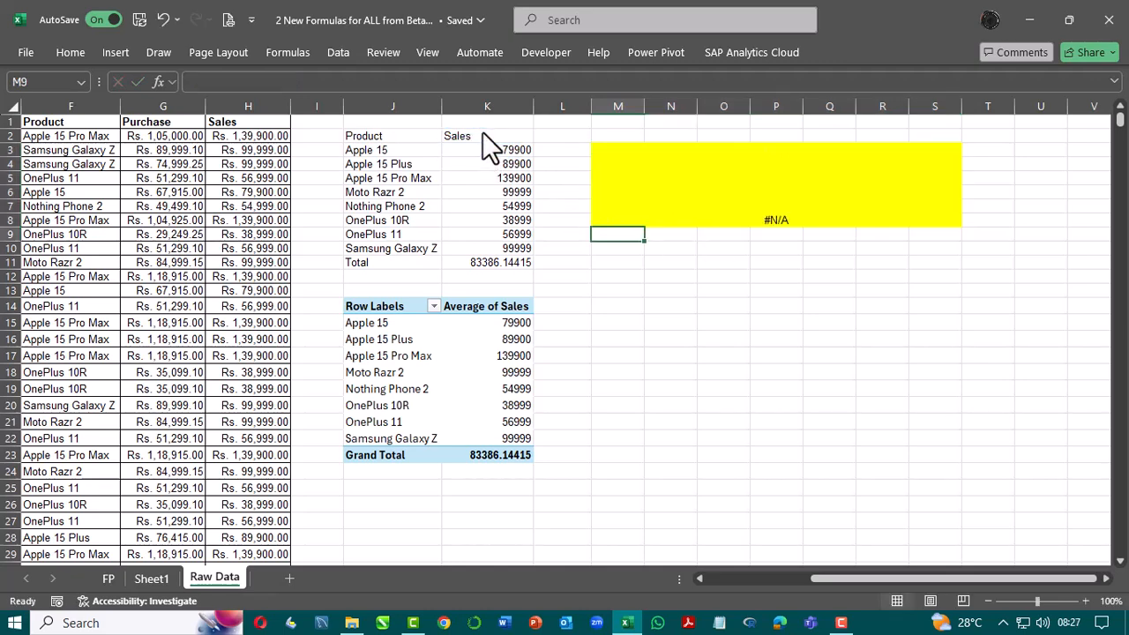
# Step: Move the FORMULATEXT reference to J2, the cell that holds the GROUPBY formula
pyautogui.press('Up')
pyautogui.press('F2')
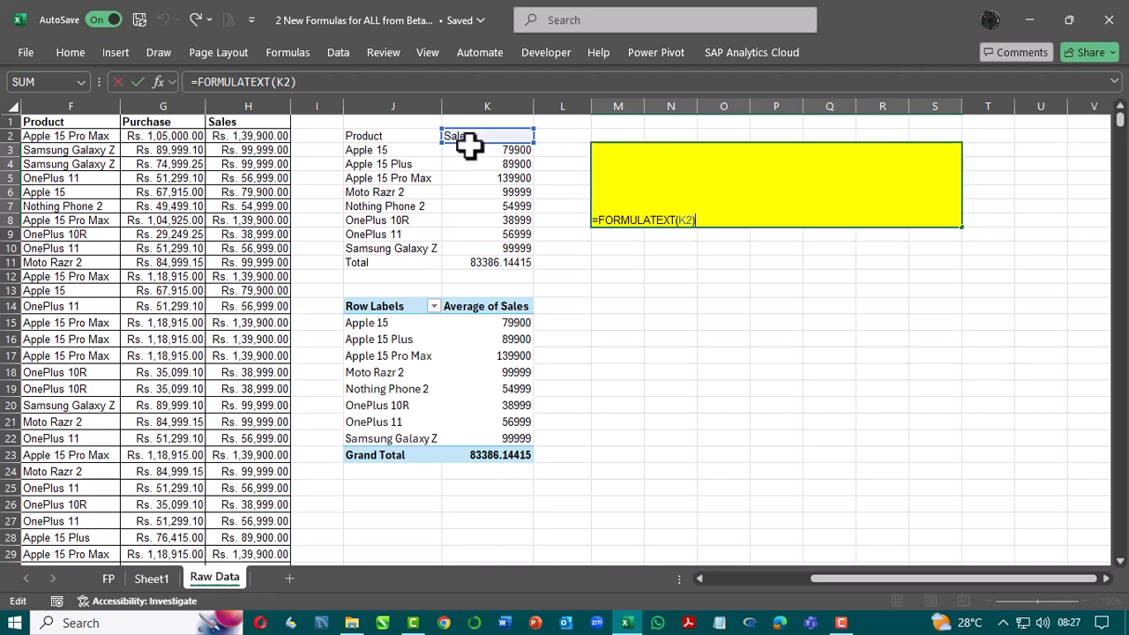
pyautogui.moveTo(471, 139); pyautogui.dragTo(390, 132)
pyautogui.press('Return')
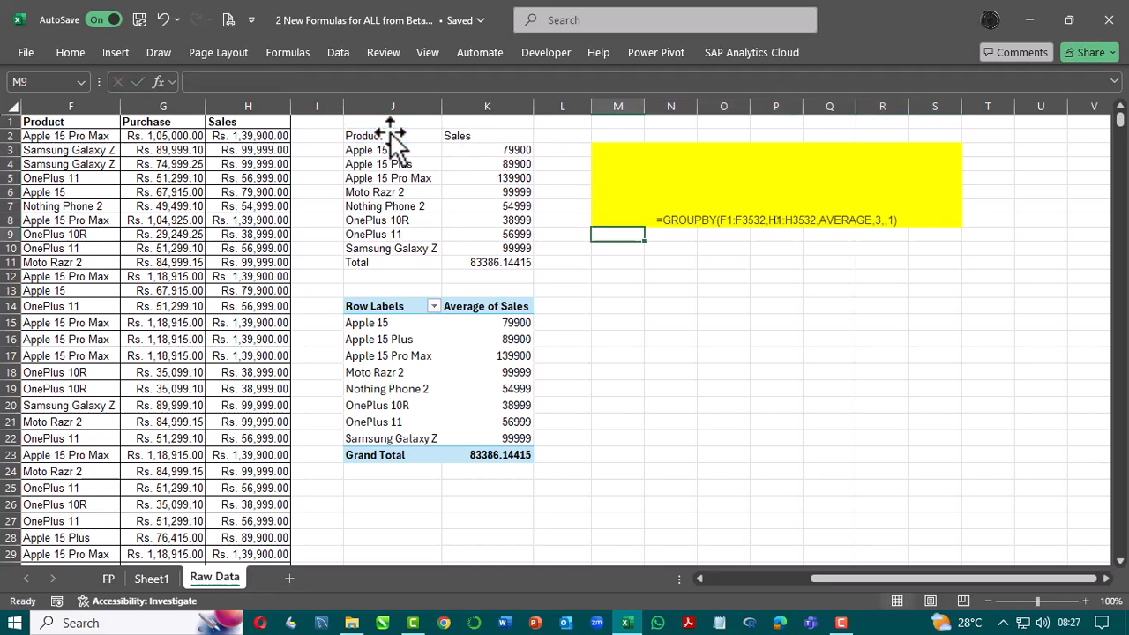
# Step: Vertically center the formula text in the merged yellow cell with Middle Align
pyautogui.press('Up')
pyautogui.click(62, 52)
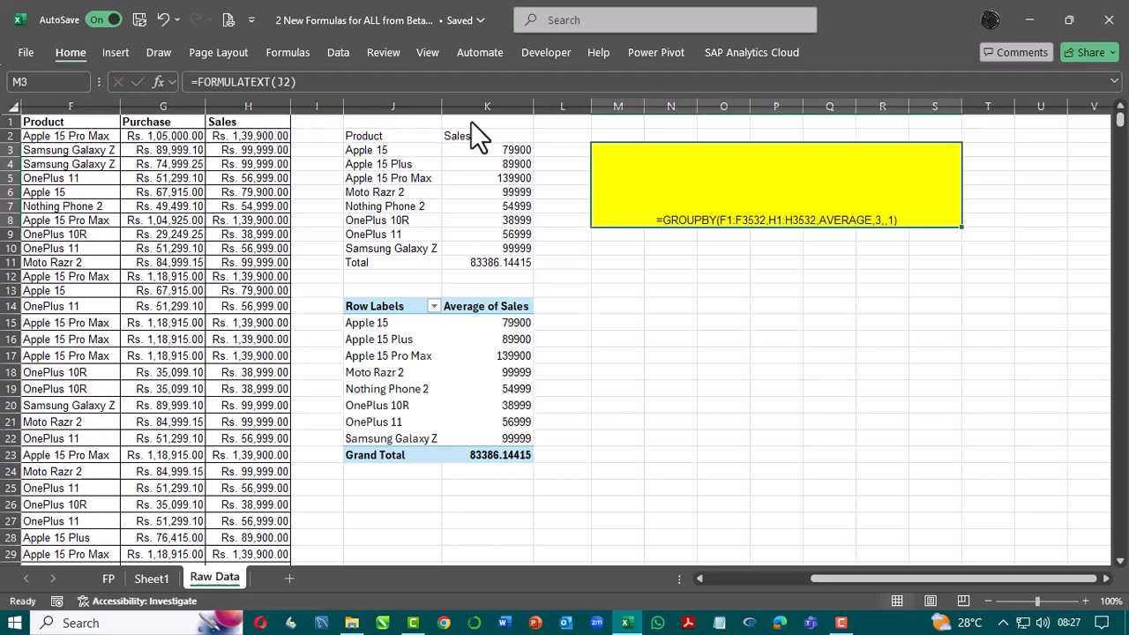
pyautogui.click(323, 83)
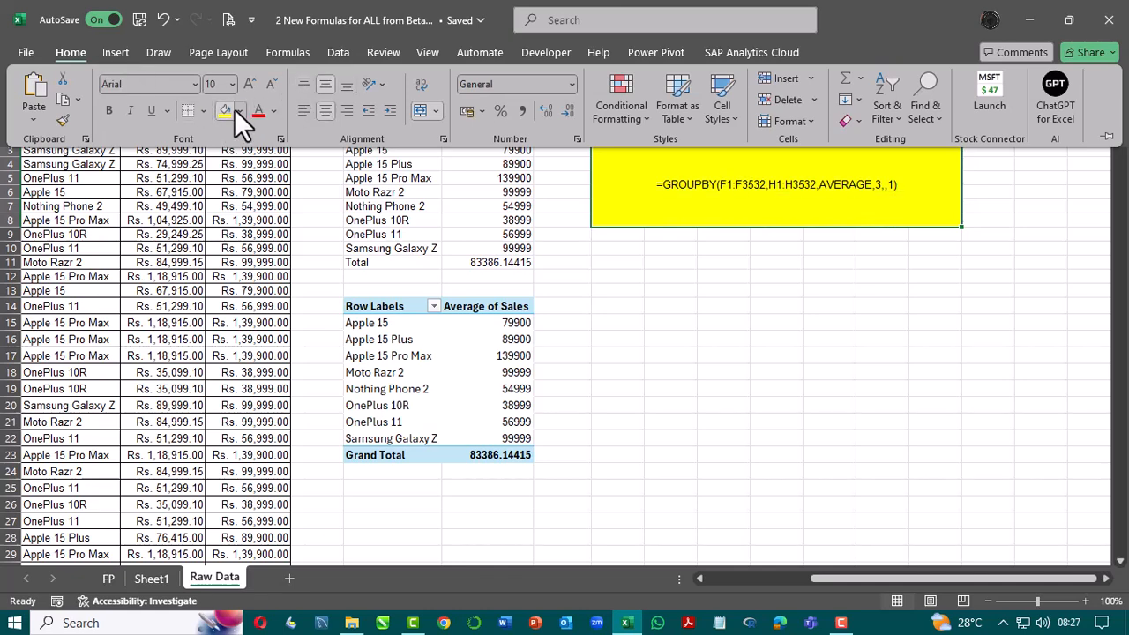
# Step: Enlarge the formula text in the yellow cell to size 14 and make it bold
pyautogui.click(249, 85)
pyautogui.click(248, 85)
pyautogui.click(249, 85)
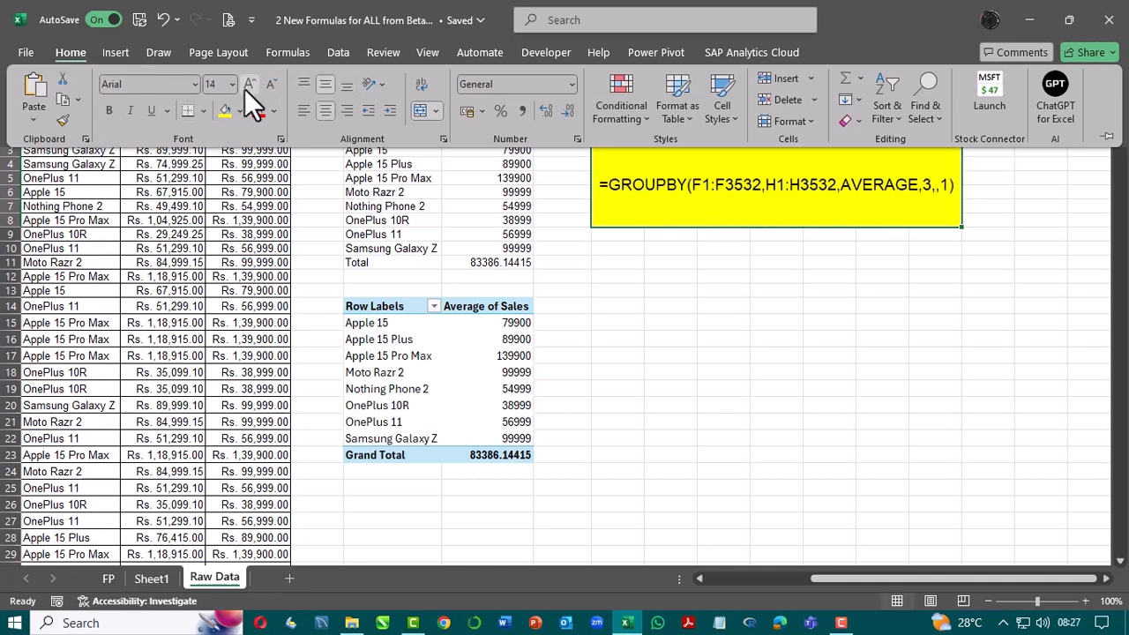
pyautogui.hotkey('ctrl', 'b')
pyautogui.press('Escape')
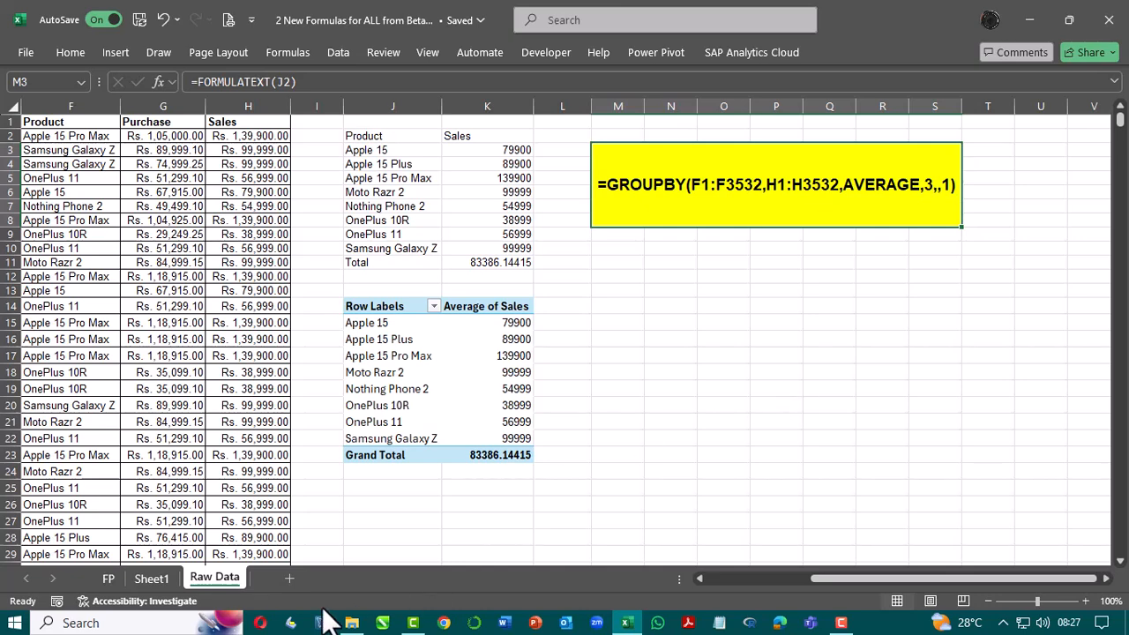
# Step: Review the GROUPBY and PIVOTBY syntax on Sheet1 and the Raw Data example, ending on the FP sheet
pyautogui.click(141, 581)
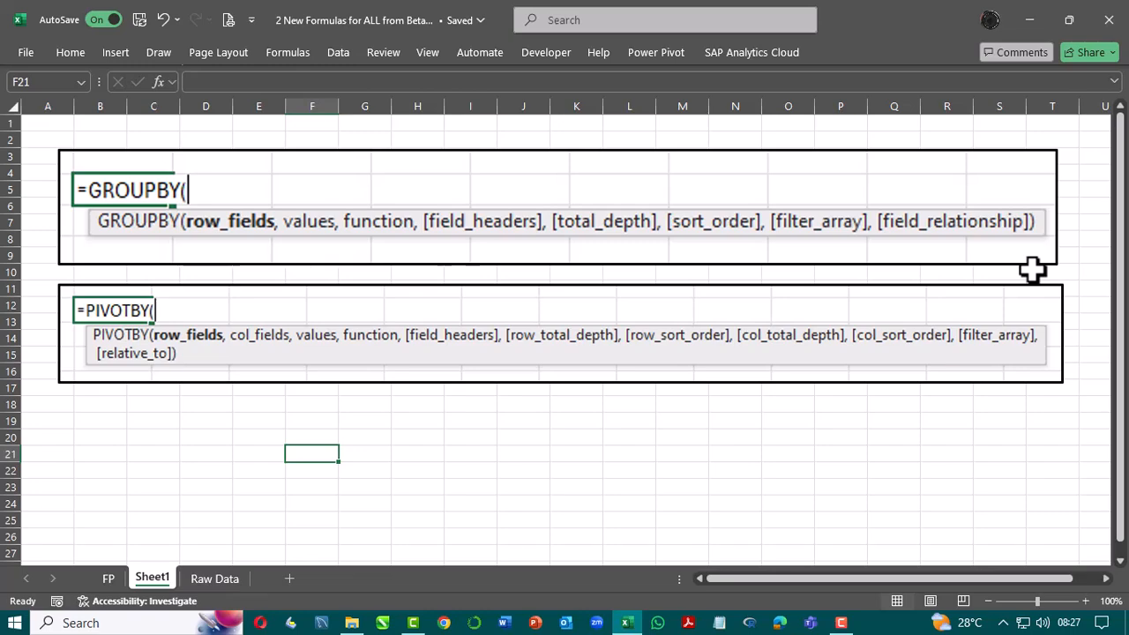
pyautogui.click(212, 579)
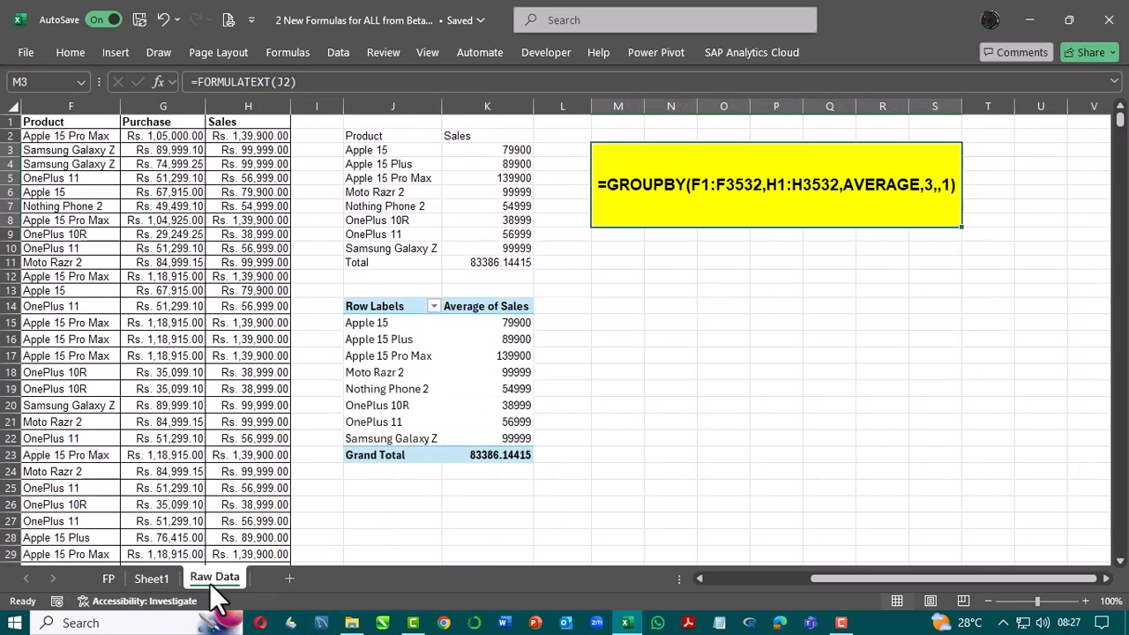
pyautogui.click(99, 576)
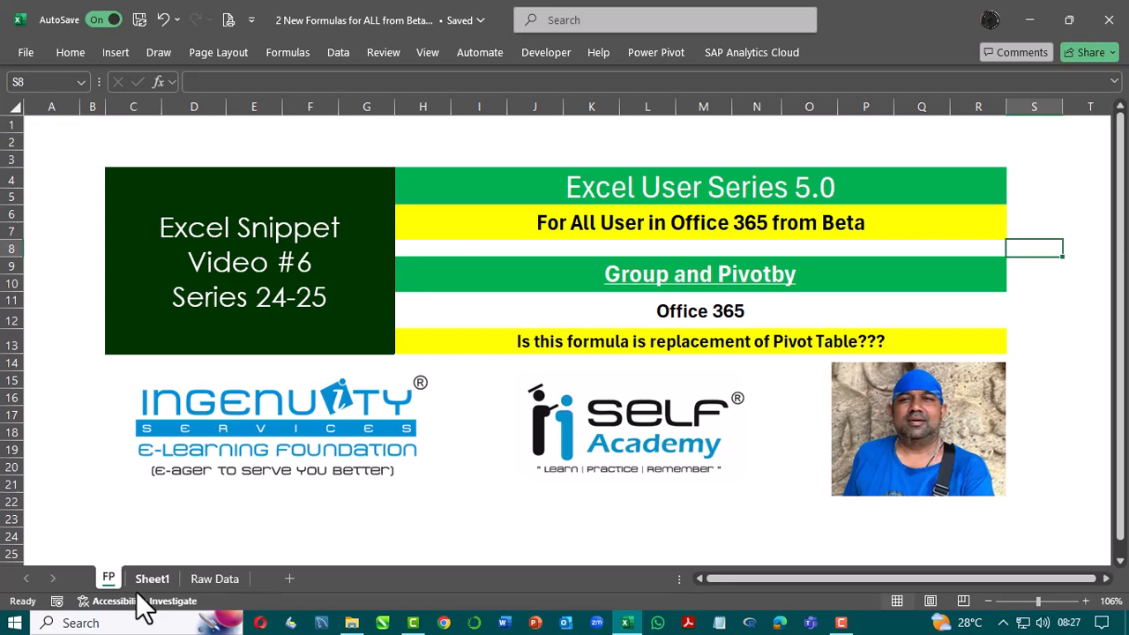
# Step: Check the Office subscription, Excel version and update channel in the account information, and return to the workbook
pyautogui.click(26, 53)
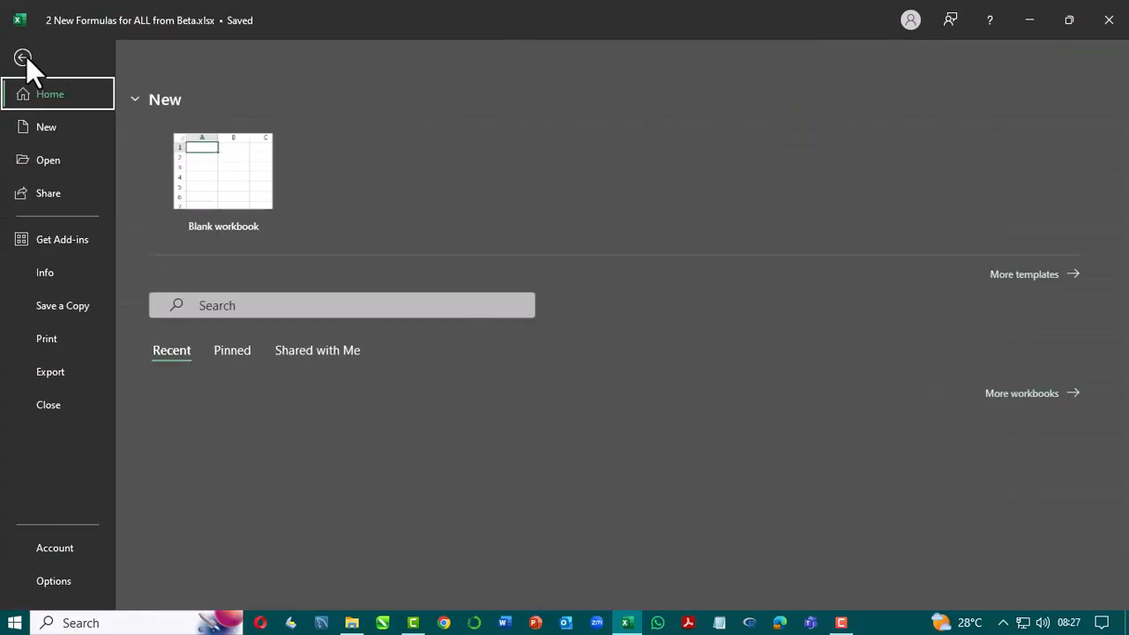
pyautogui.click(66, 547)
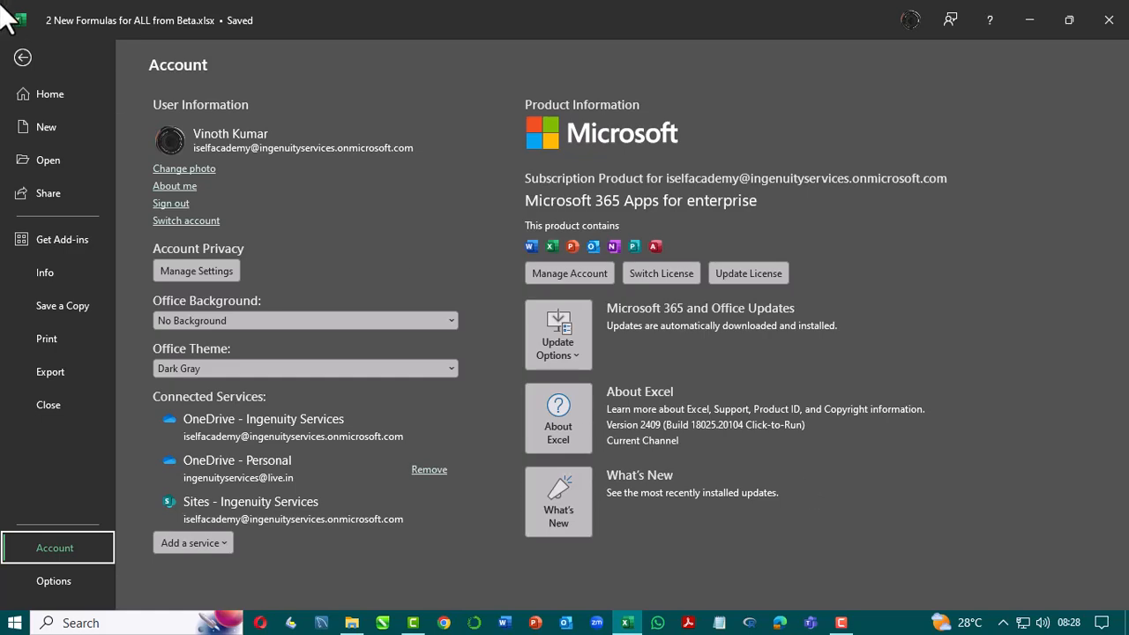
pyautogui.click(23, 56)
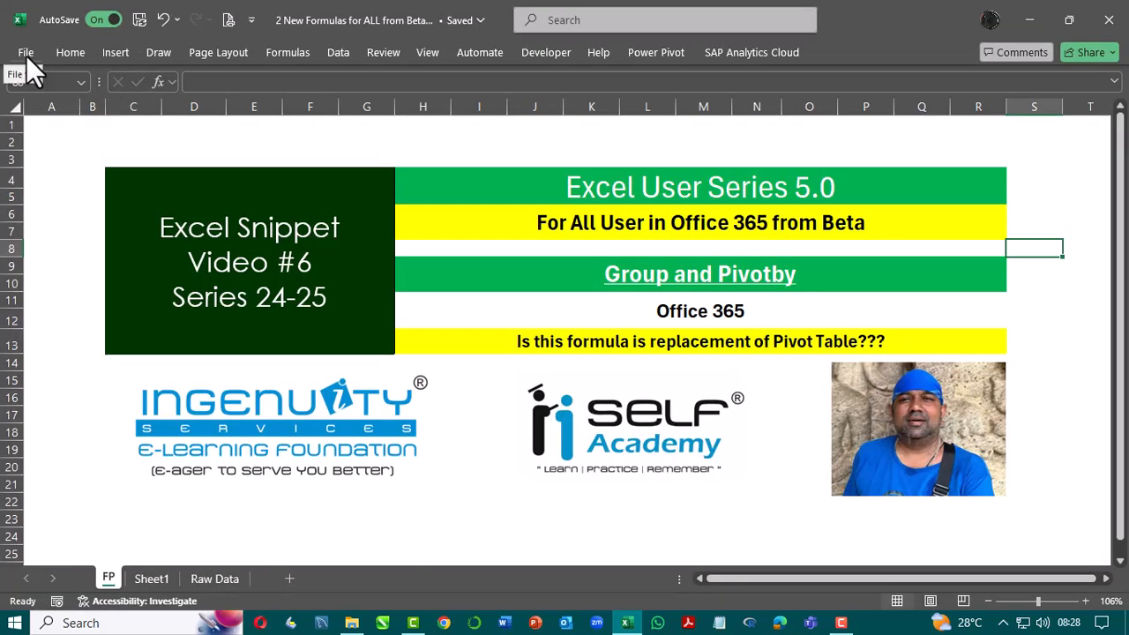